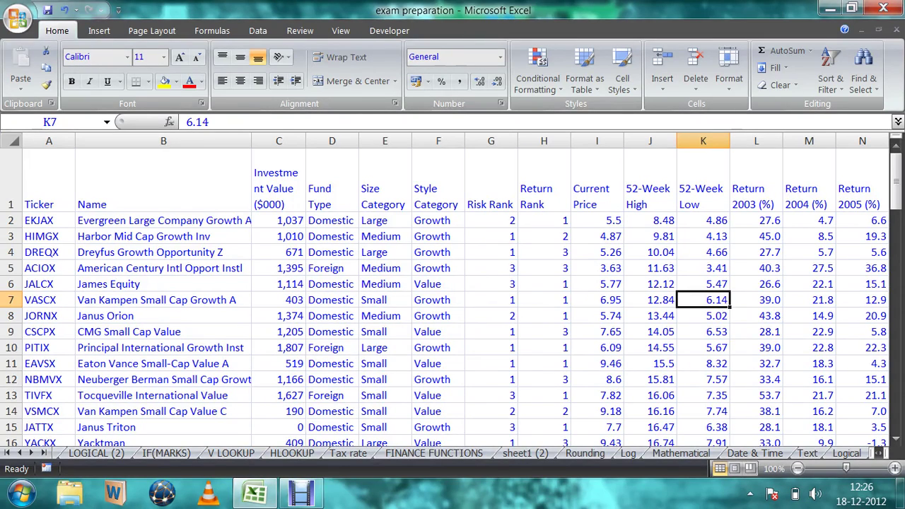
# Sort the fund rows A to Z by ticker so ACIOX, AEPGX and ARTIX lead, then review column A
pyautogui.click(239, 242)
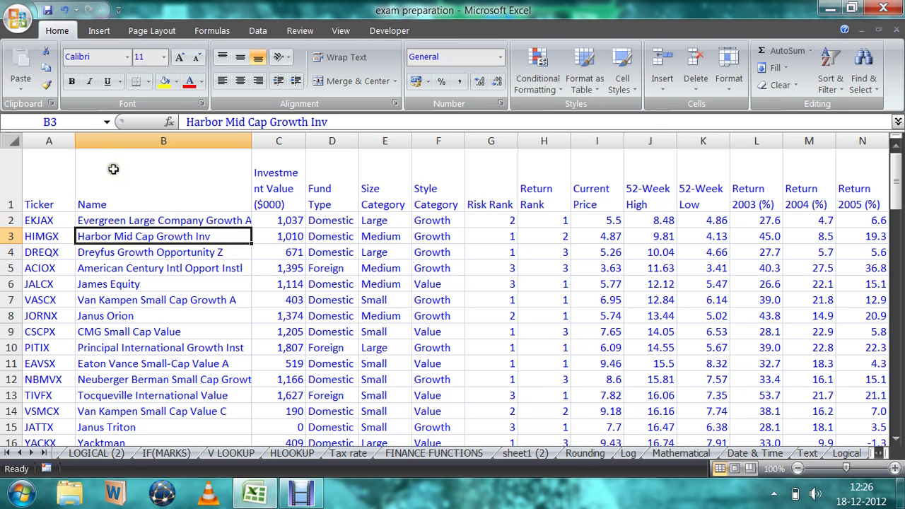
pyautogui.click(56, 231)
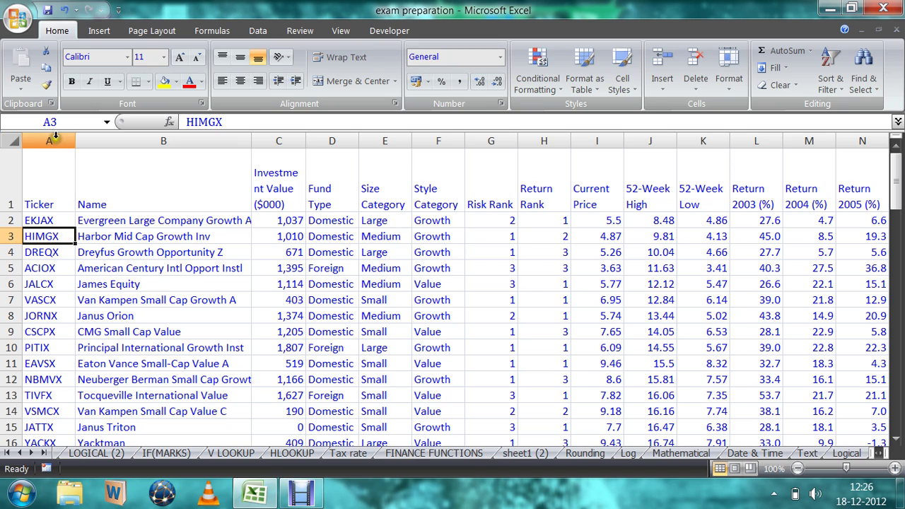
pyautogui.click(48, 221)
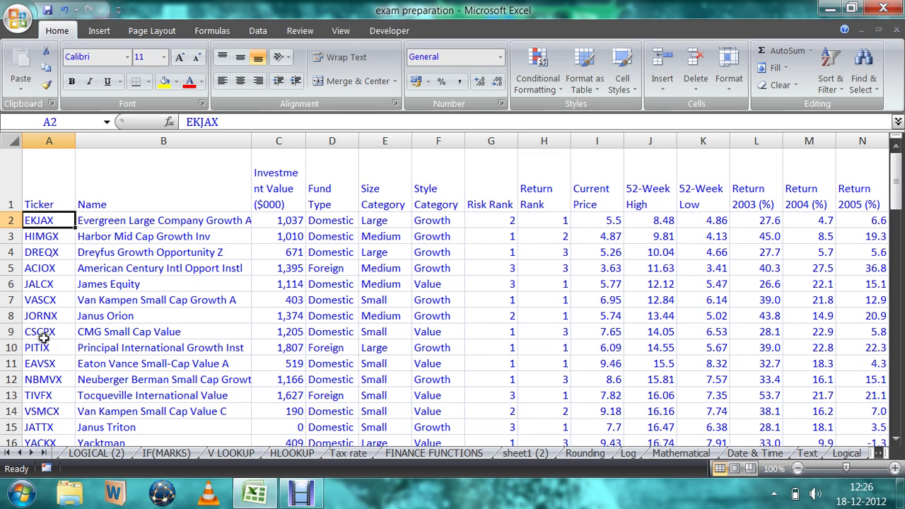
pyautogui.click(53, 249)
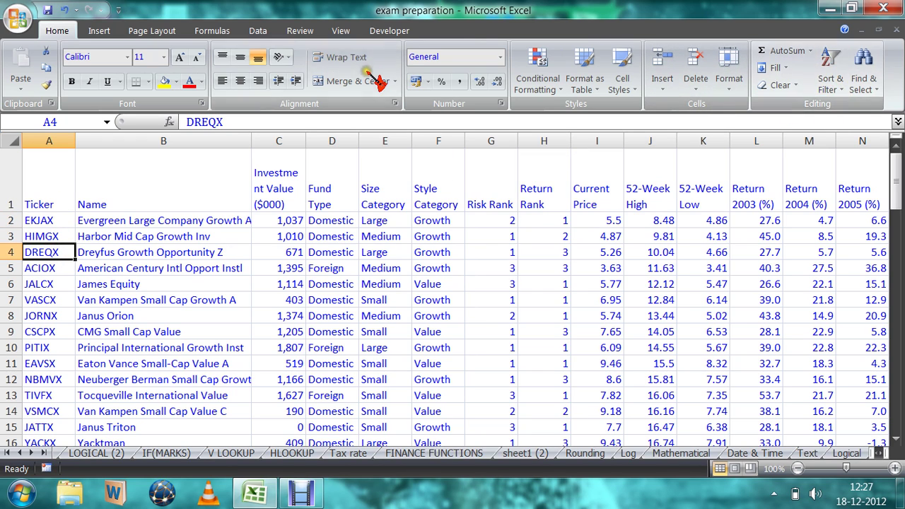
pyautogui.click(833, 88)
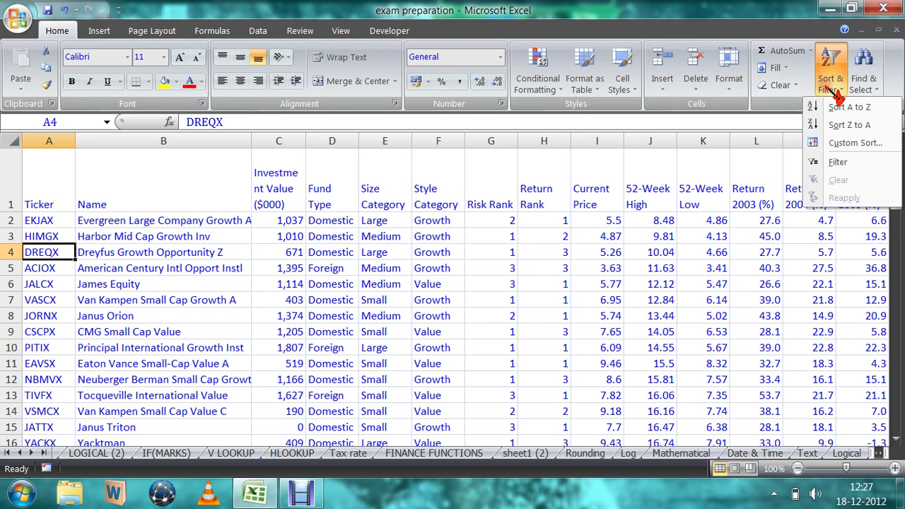
pyautogui.click(851, 110)
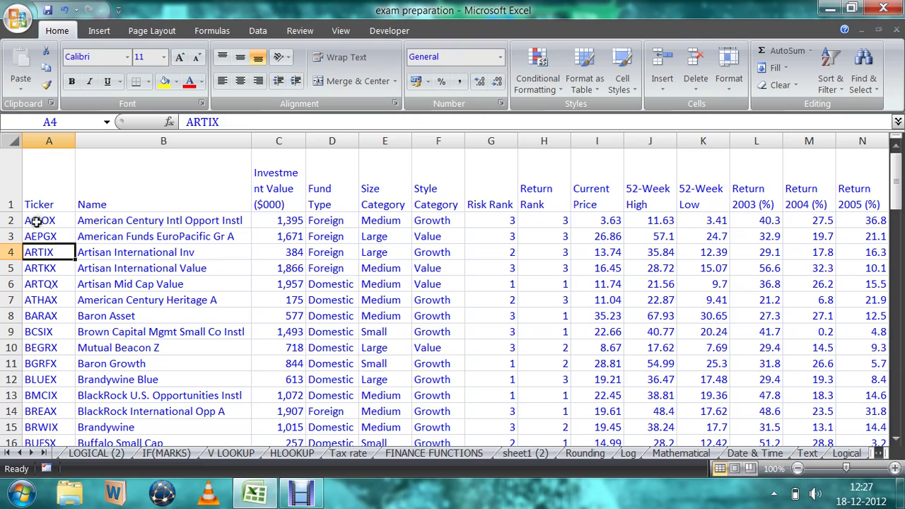
pyautogui.moveTo(39, 217); pyautogui.dragTo(40, 411)
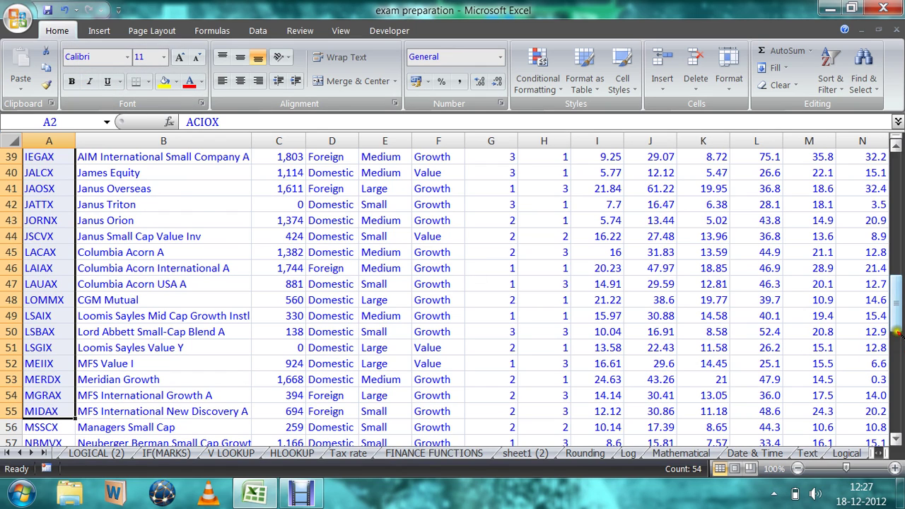
pyautogui.moveTo(895, 322); pyautogui.dragTo(895, 168)
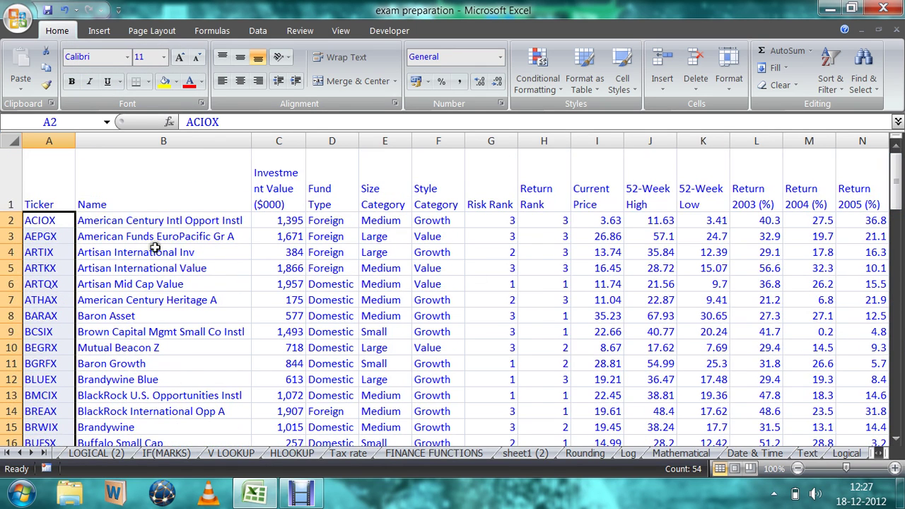
# Move through the Fund Type column in D up to its header cell D1
pyautogui.click(335, 225)
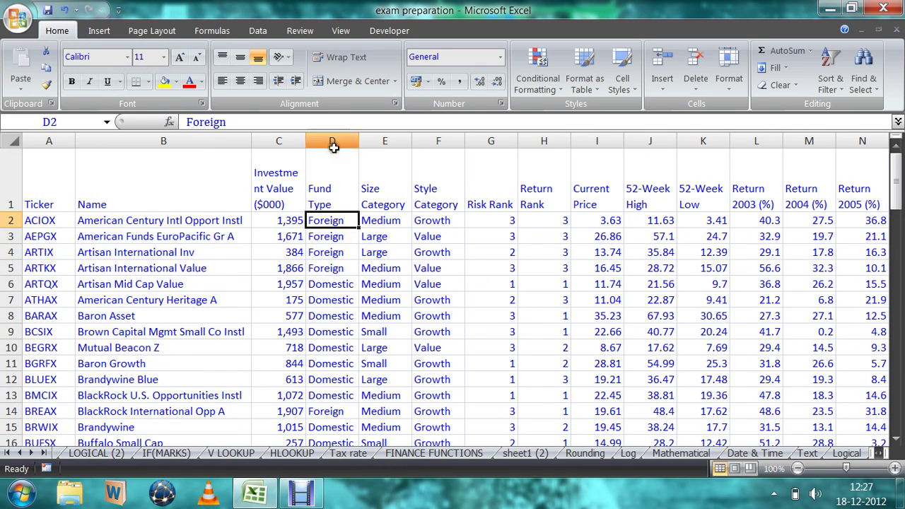
pyautogui.press('Down')
pyautogui.press('Down')
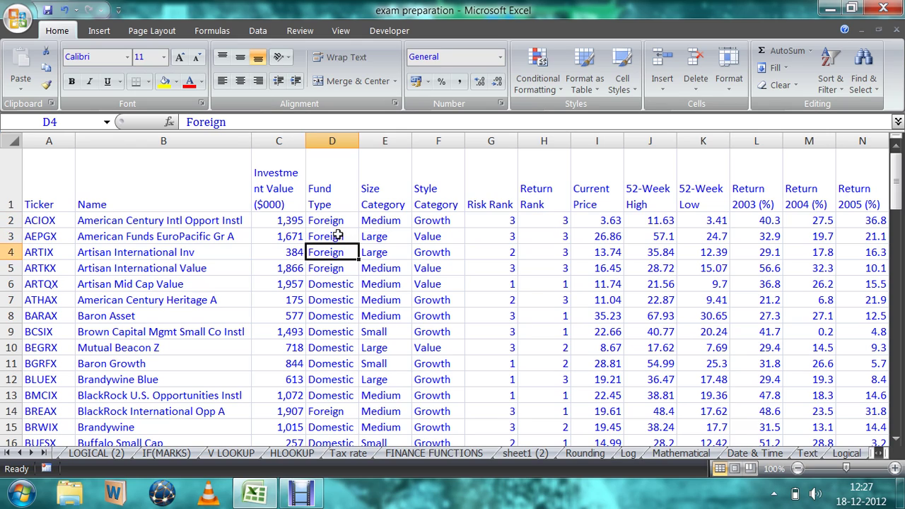
pyautogui.press('Down')
pyautogui.press('Down')
pyautogui.press('Down')
pyautogui.press('Down')
pyautogui.press('Down')
pyautogui.press('Down')
pyautogui.press('Down')
pyautogui.press('Down')
pyautogui.press('Down')
pyautogui.press('Down')
pyautogui.press('Down')
pyautogui.press('Down')
pyautogui.press('Down')
pyautogui.press('Down')
pyautogui.press('Down')
pyautogui.press('Down')
pyautogui.press('Down')
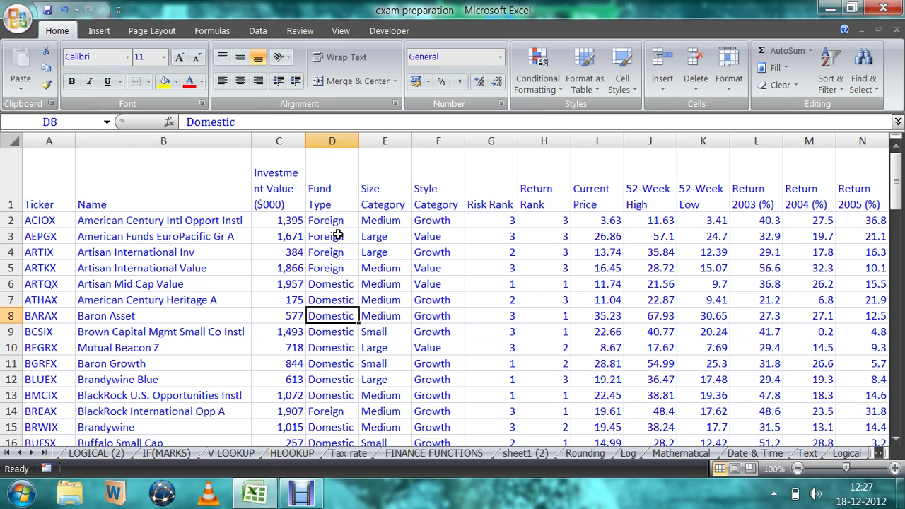
pyautogui.press('Down')
pyautogui.press('Down')
pyautogui.press('Down')
pyautogui.press('Down')
pyautogui.press('Down')
pyautogui.press('Down')
pyautogui.press('Down')
pyautogui.press('Down')
pyautogui.press('Down')
pyautogui.press('Down')
pyautogui.press('Down')
pyautogui.press('Down')
pyautogui.press('Down')
pyautogui.press('Down')
pyautogui.press('Down')
pyautogui.press('Down')
pyautogui.press('Down')
pyautogui.press('Down')
pyautogui.press('Up')
pyautogui.press('Up')
pyautogui.press('Up')
pyautogui.press('Up')
pyautogui.press('Up')
pyautogui.press('Up')
pyautogui.press('Up')
pyautogui.press('Up')
pyautogui.press('Up')
pyautogui.press('Up')
pyautogui.press('Up')
pyautogui.press('Up')
pyautogui.press('Up')
pyautogui.press('Up')
pyautogui.press('Up')
pyautogui.press('Up')
pyautogui.press('Up')
pyautogui.press('Up')
pyautogui.press('Up')
pyautogui.press('Up')
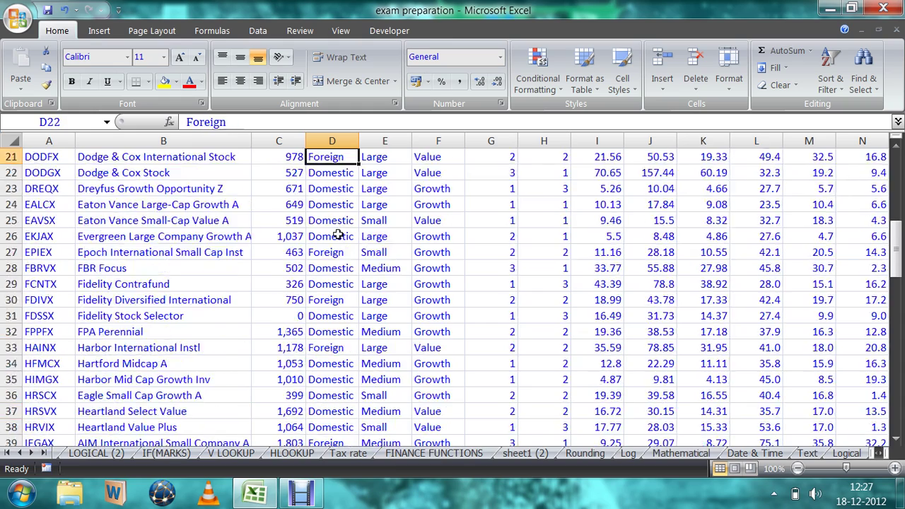
pyautogui.press('Up')
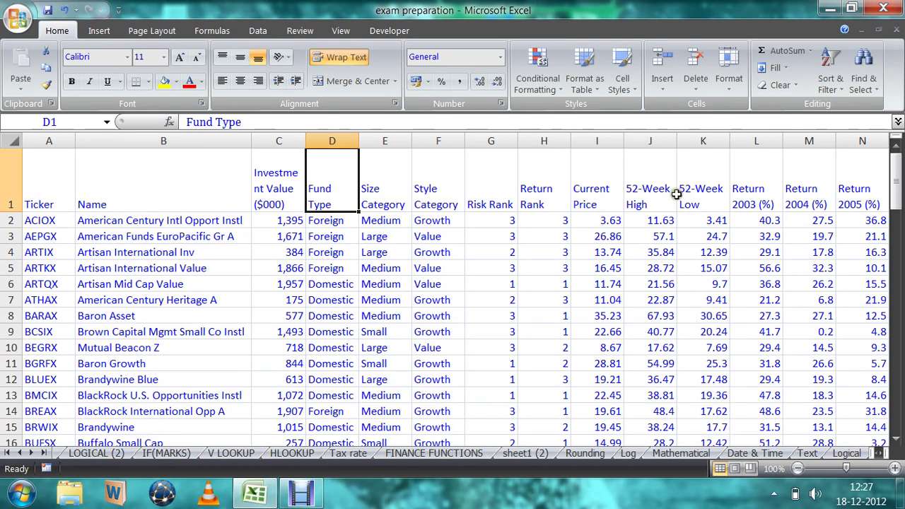
# Sort A to Z on Fund Type so Domestic funds precede Foreign, then scroll to review
pyautogui.click(867, 79)
pyautogui.click(831, 79)
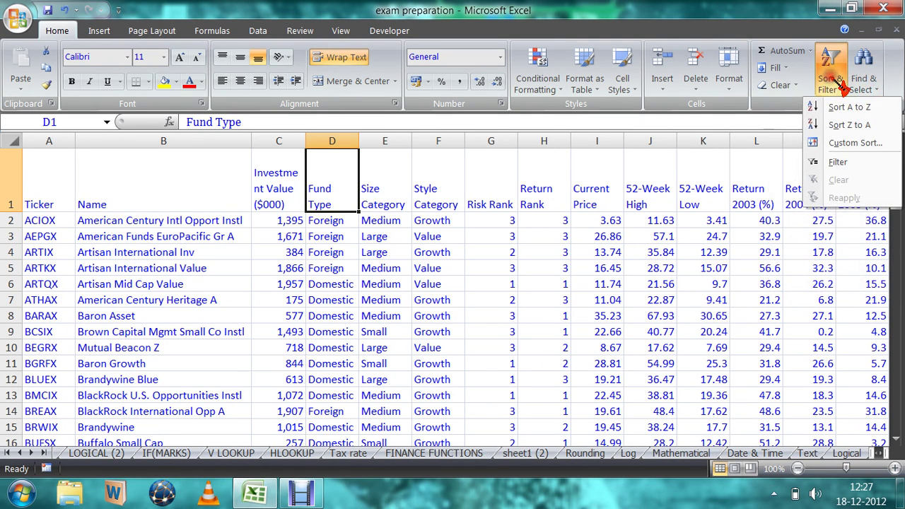
pyautogui.click(845, 109)
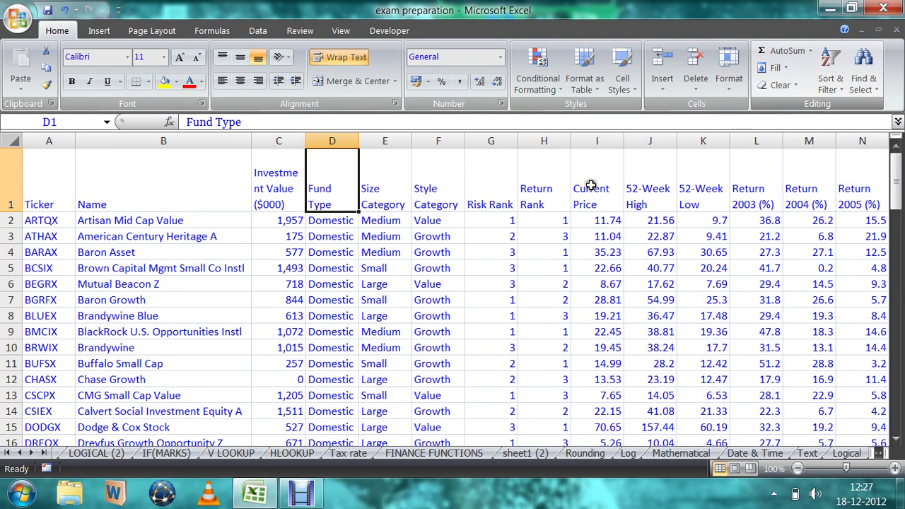
pyautogui.scroll(-1, 330, 240)
pyautogui.scroll(-14, 330, 240)
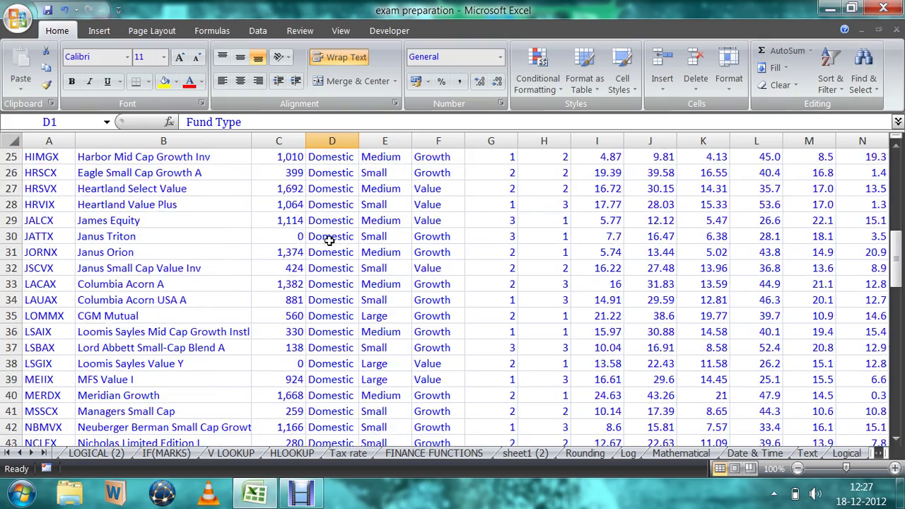
pyautogui.scroll(-3, 330, 257)
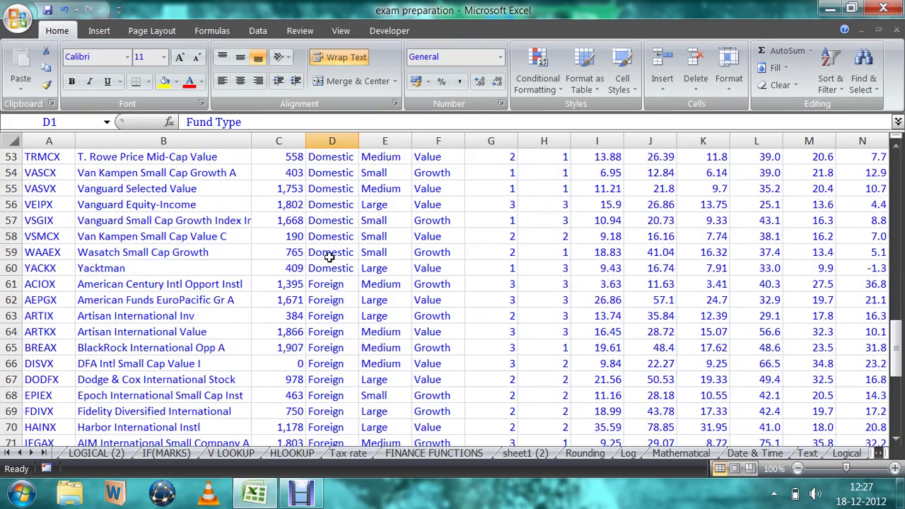
pyautogui.scroll(-6, 329, 258)
pyautogui.scroll(14, 329, 258)
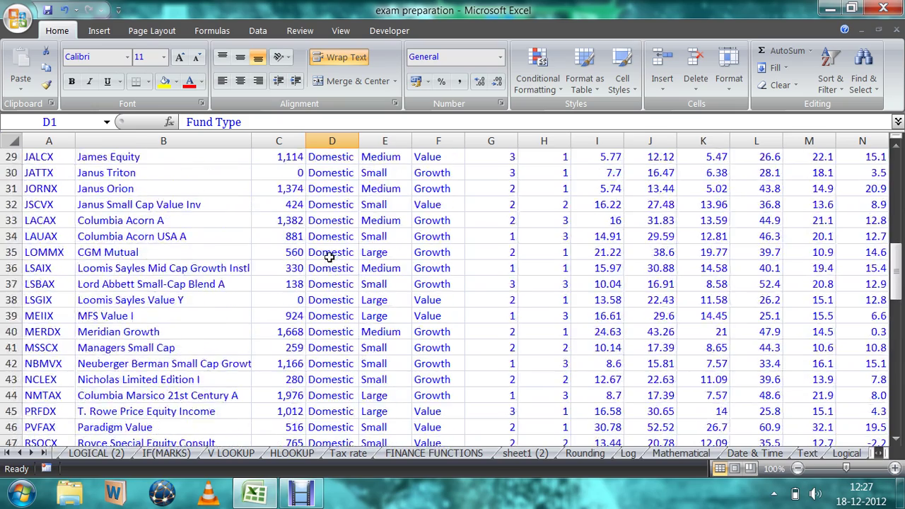
pyautogui.scroll(9, 329, 258)
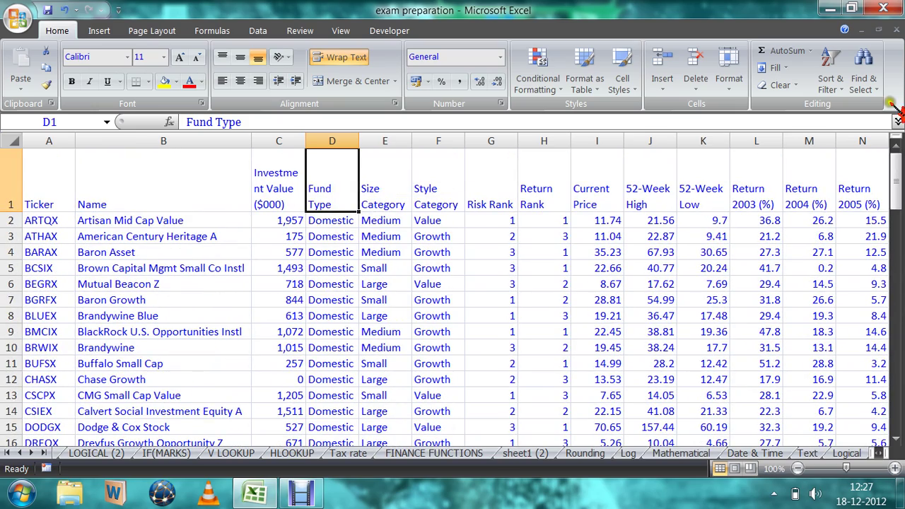
# Sort A to Z on Size Category from cell E2, putting Large funds first, and scroll to check
pyautogui.click(389, 220)
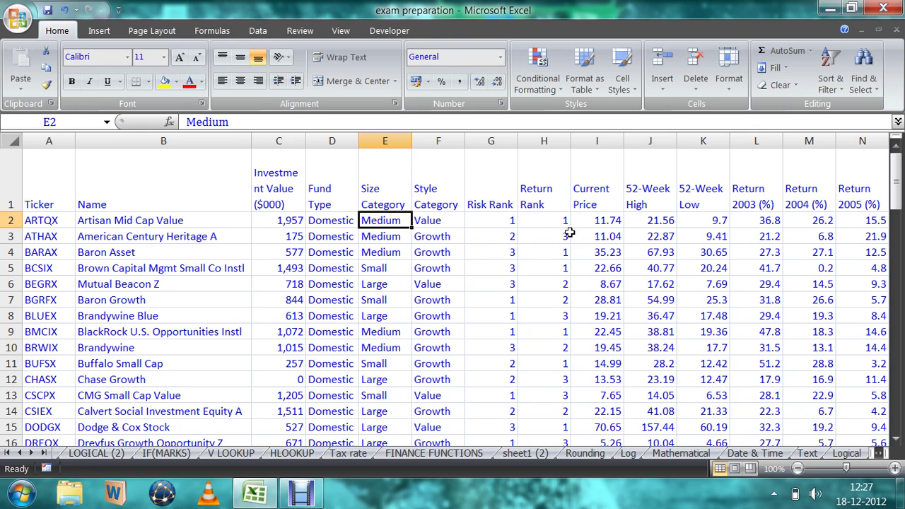
pyautogui.scroll(-4, 385, 237)
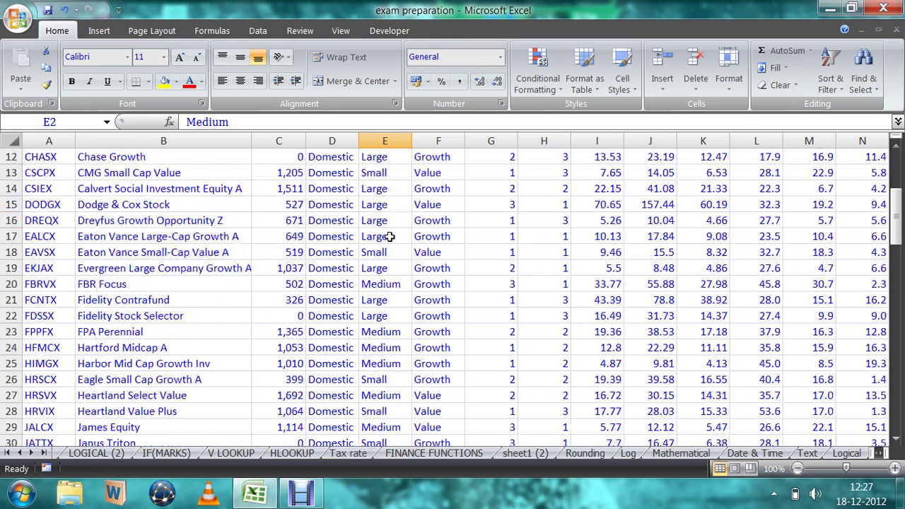
pyautogui.scroll(4, 385, 233)
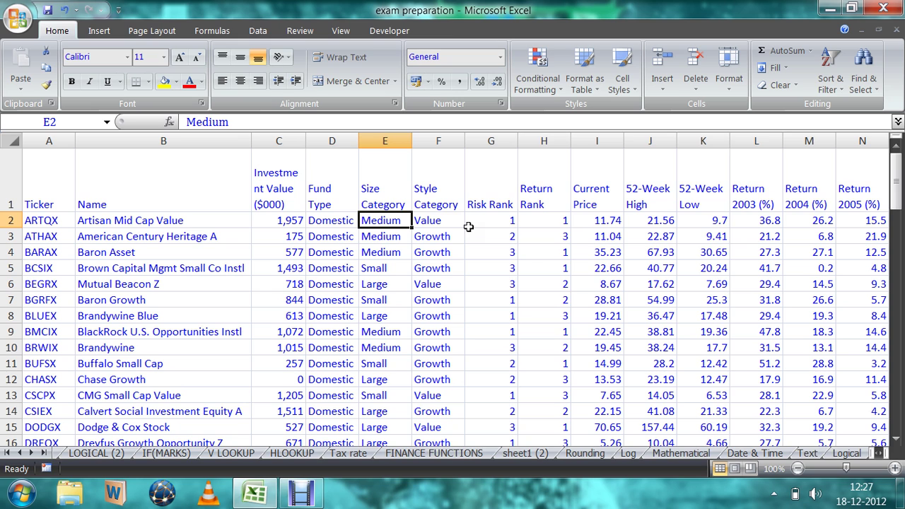
pyautogui.click(834, 85)
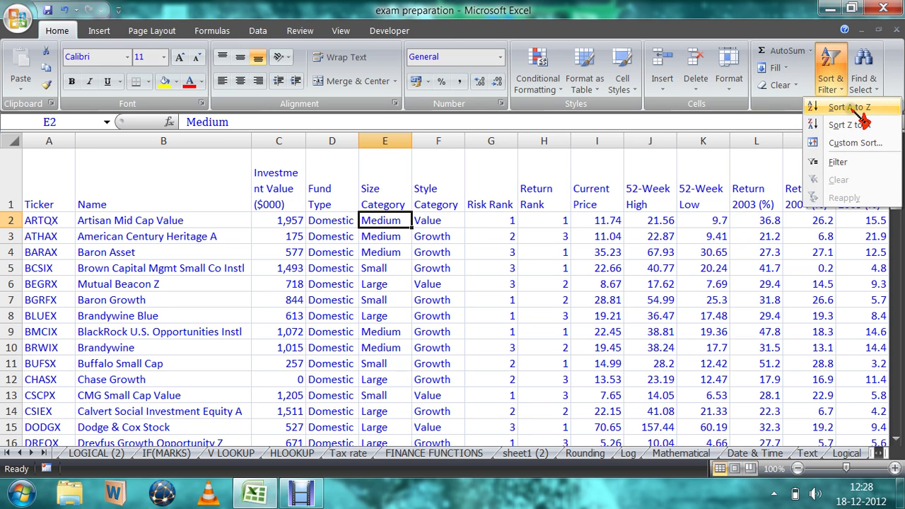
pyautogui.click(849, 107)
pyautogui.scroll(-13, 575, 156)
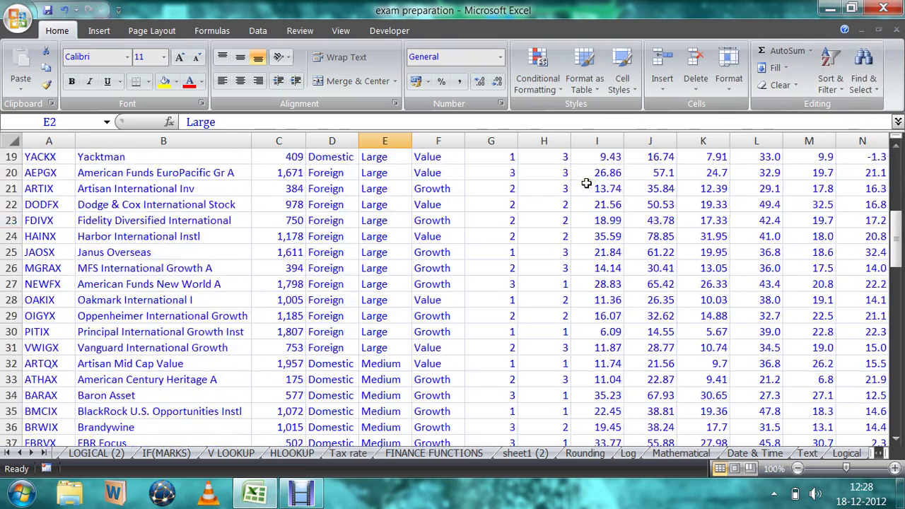
pyautogui.scroll(13, 575, 156)
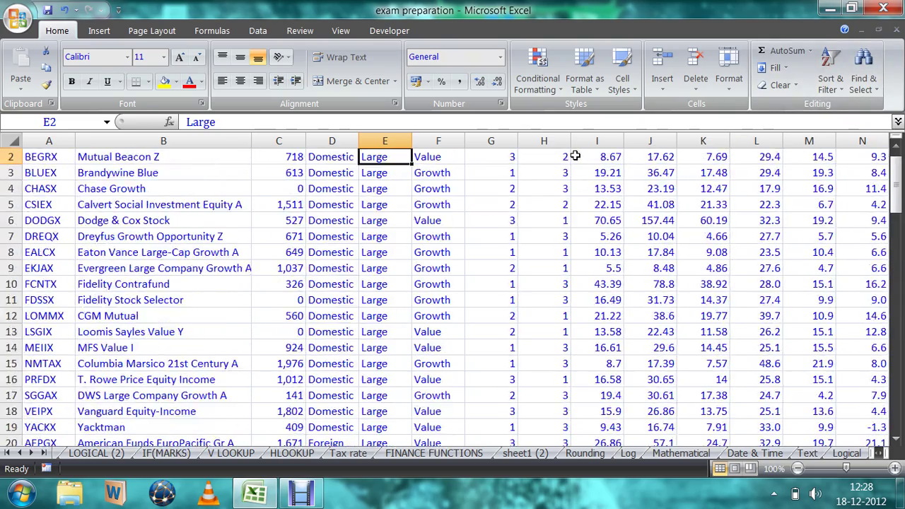
pyautogui.scroll(1, 399, 232)
# Sort A to Z on Style Category from F3 so Growth funds lead, then select E4 and G2
pyautogui.click(442, 243)
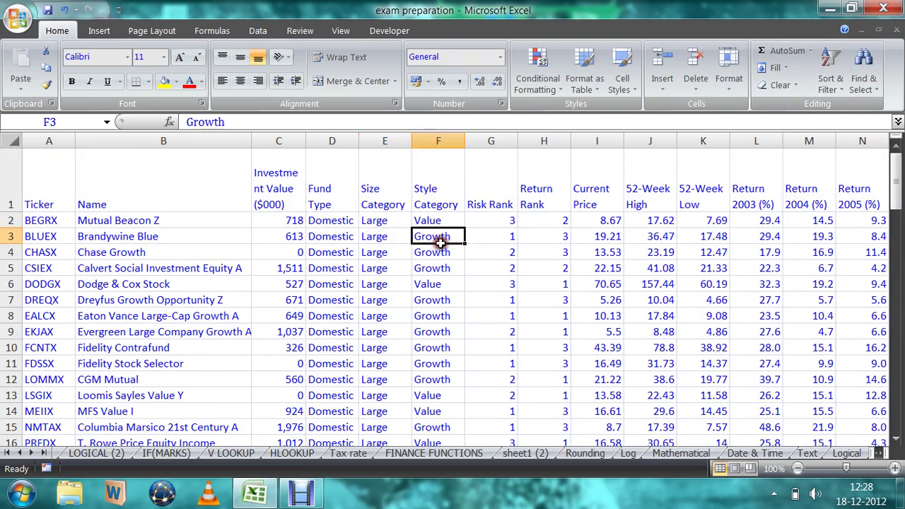
pyautogui.click(876, 83)
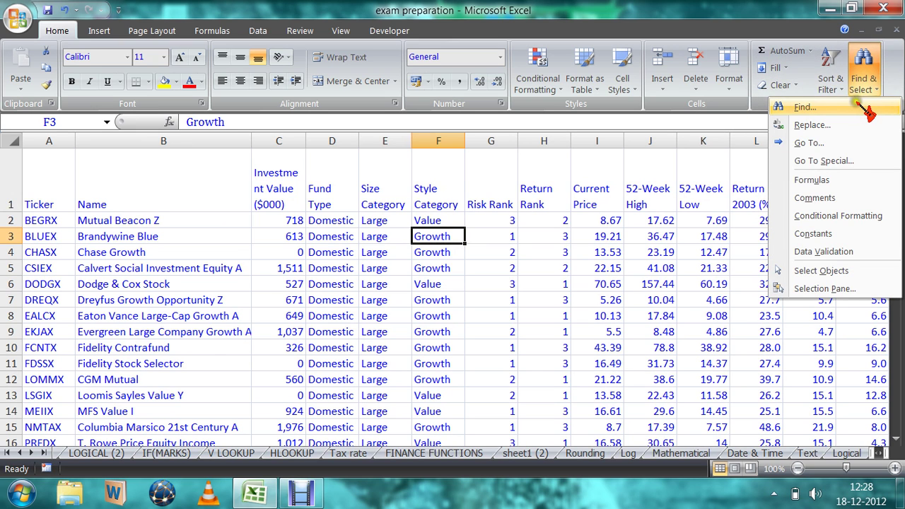
pyautogui.click(834, 86)
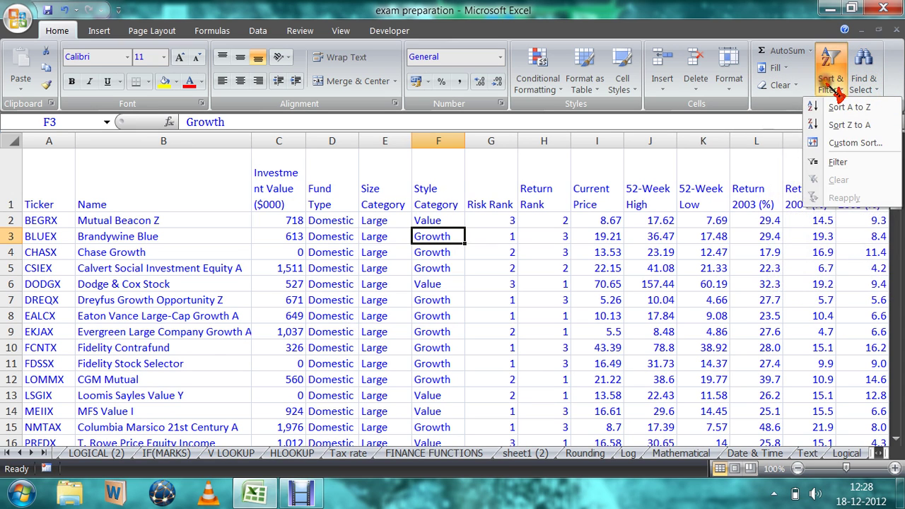
pyautogui.click(833, 108)
pyautogui.click(408, 251)
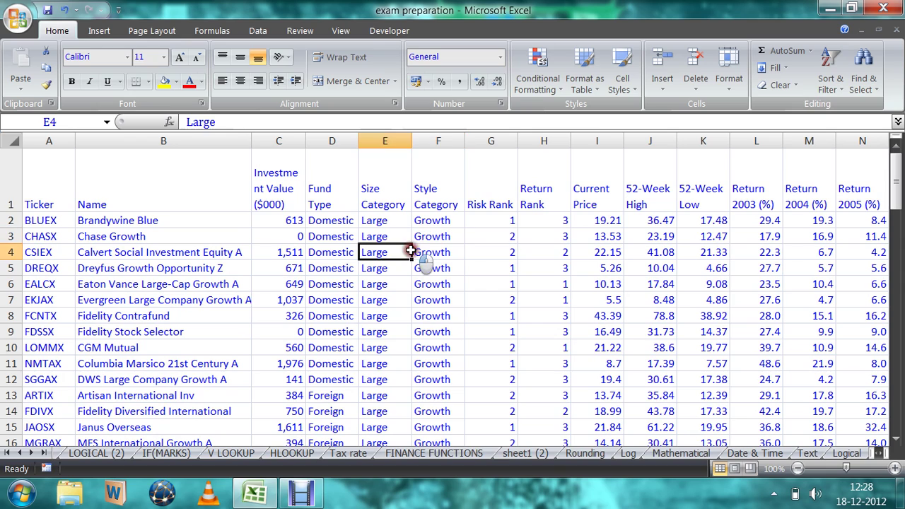
pyautogui.click(505, 225)
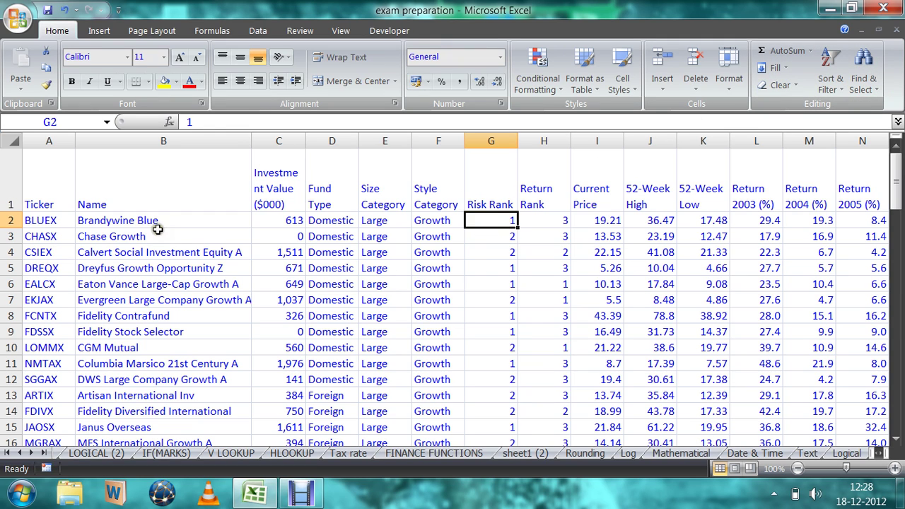
# Sort the funds by Risk Rank smallest to largest and look down column G
pyautogui.click(827, 84)
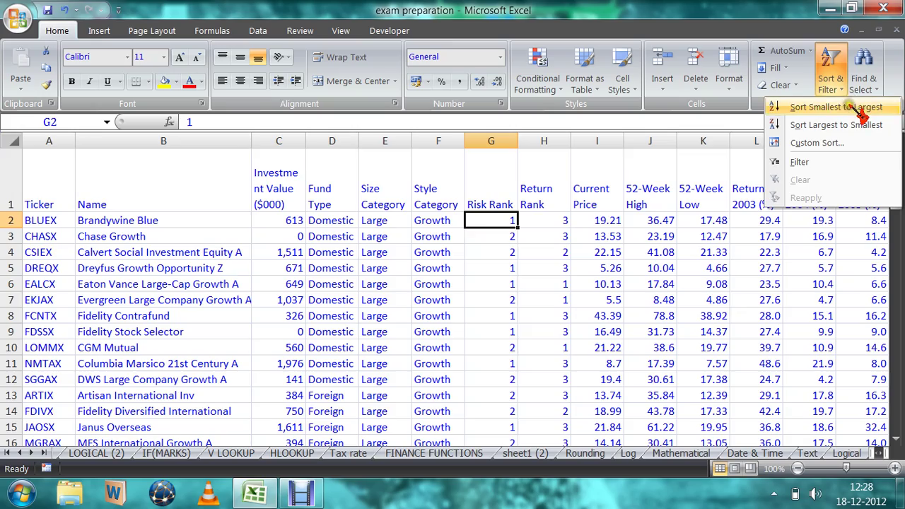
pyautogui.click(836, 107)
pyautogui.scroll(-17, 684, 207)
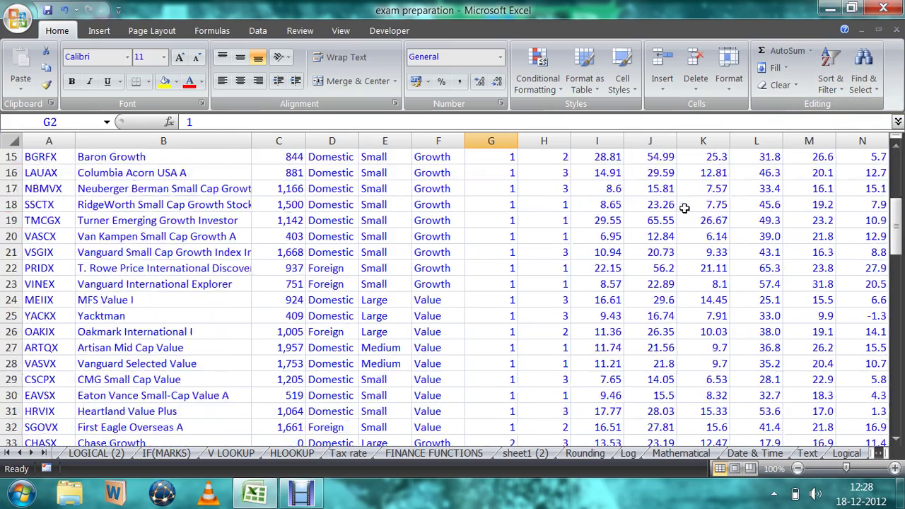
pyautogui.scroll(-4, 684, 206)
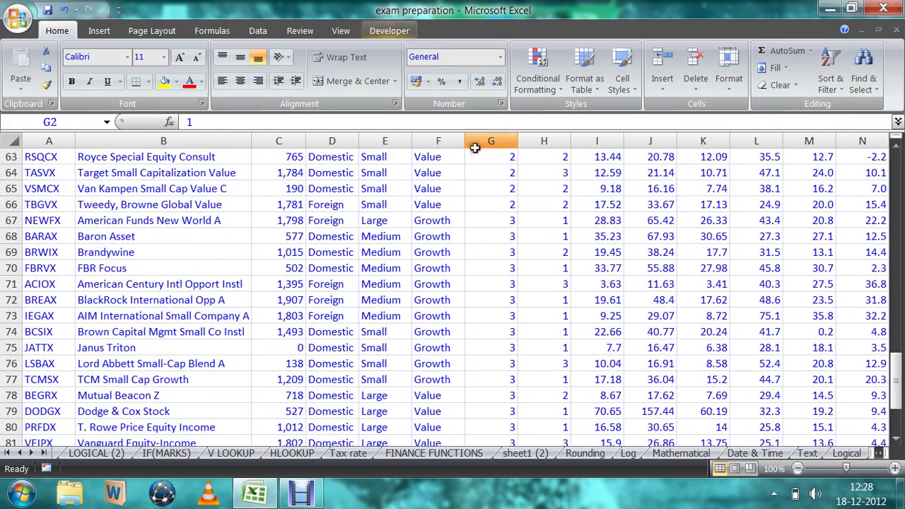
pyautogui.moveTo(487, 161); pyautogui.dragTo(509, 140)
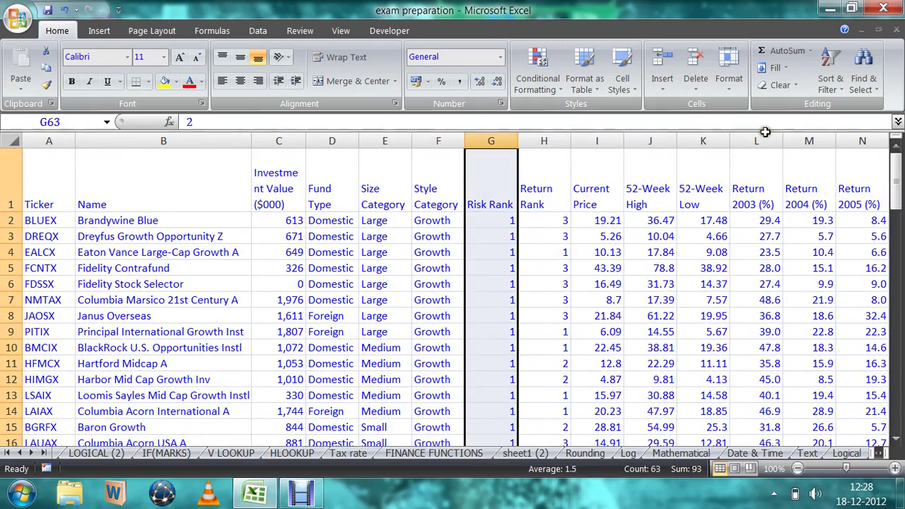
# Re-sort by Risk Rank largest to smallest so rank-3 funds, starting with NEWFX, lead
pyautogui.click(510, 251)
pyautogui.click(819, 87)
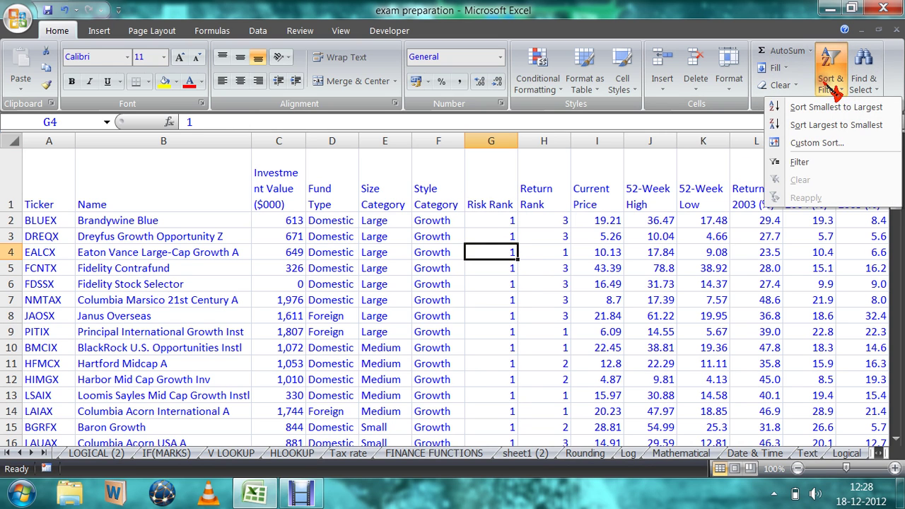
pyautogui.click(838, 126)
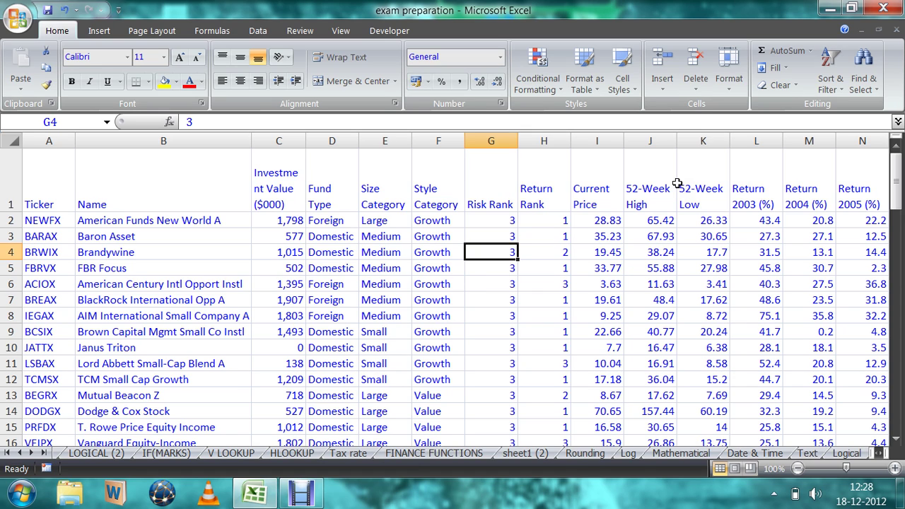
# Sort the funds by Current Price largest to smallest, led by DODGX at 70.65
pyautogui.click(548, 224)
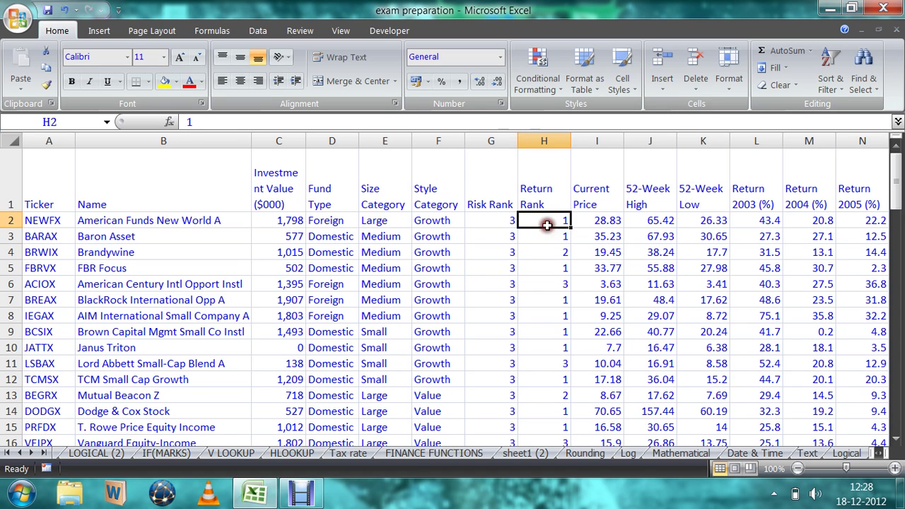
pyautogui.click(602, 221)
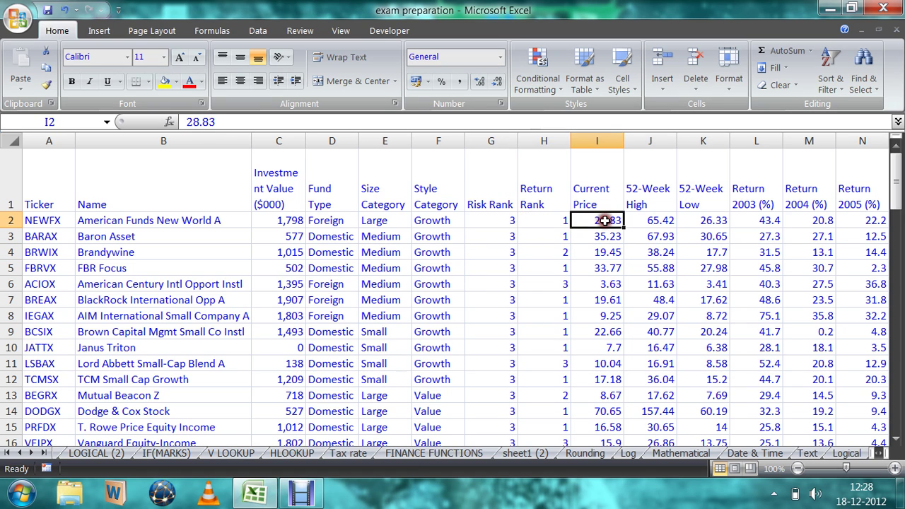
pyautogui.click(834, 85)
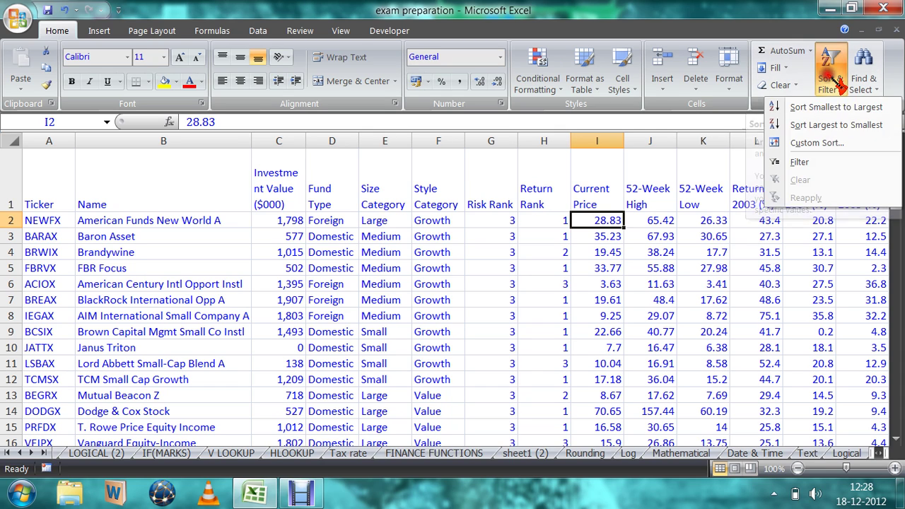
pyautogui.click(821, 125)
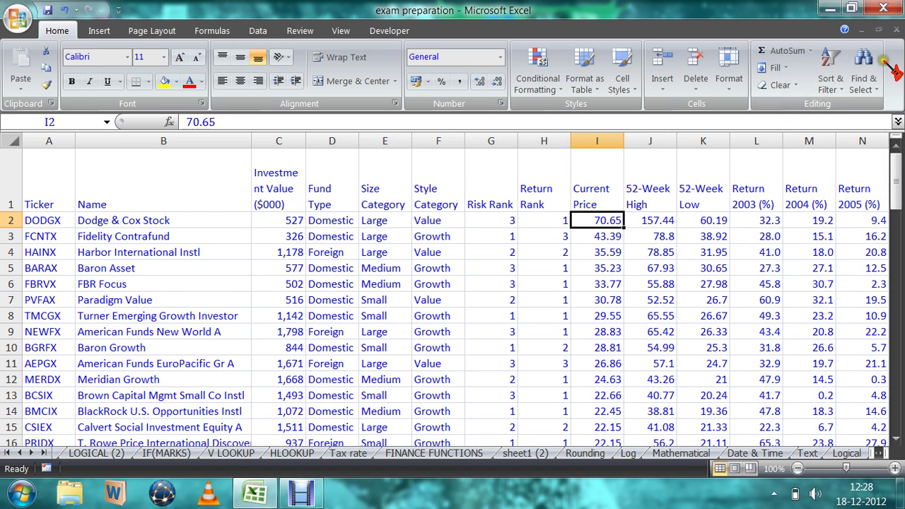
# Try sorting only the top twelve prices, cancel the Sort Warning, and select I5
pyautogui.moveTo(606, 220); pyautogui.dragTo(606, 396)
pyautogui.click(832, 84)
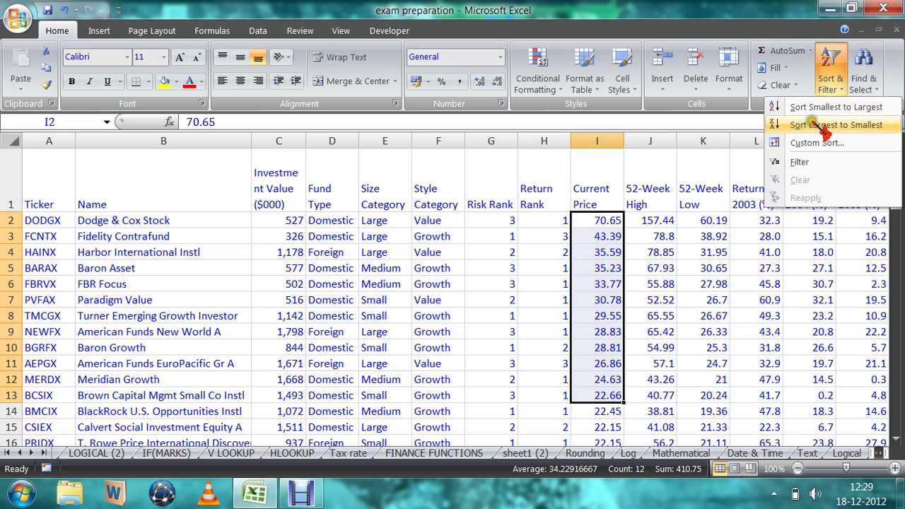
pyautogui.click(806, 107)
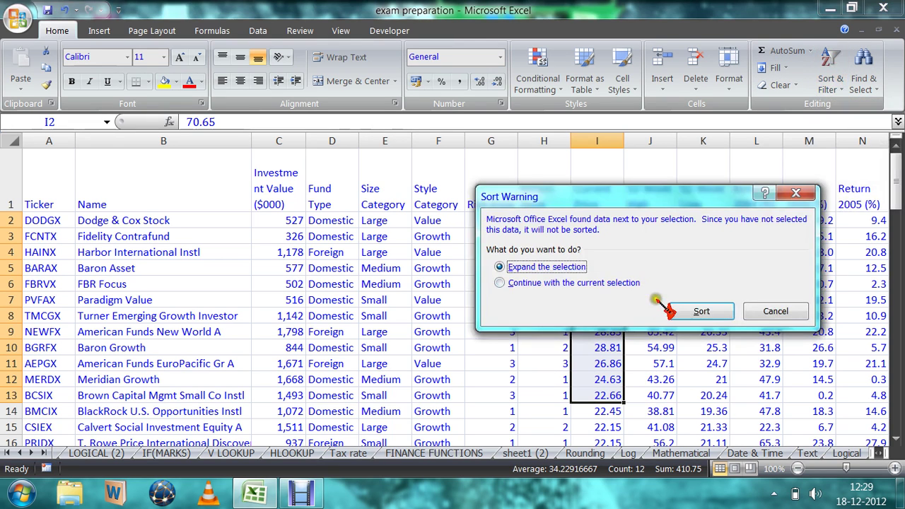
pyautogui.click(775, 312)
pyautogui.click(611, 269)
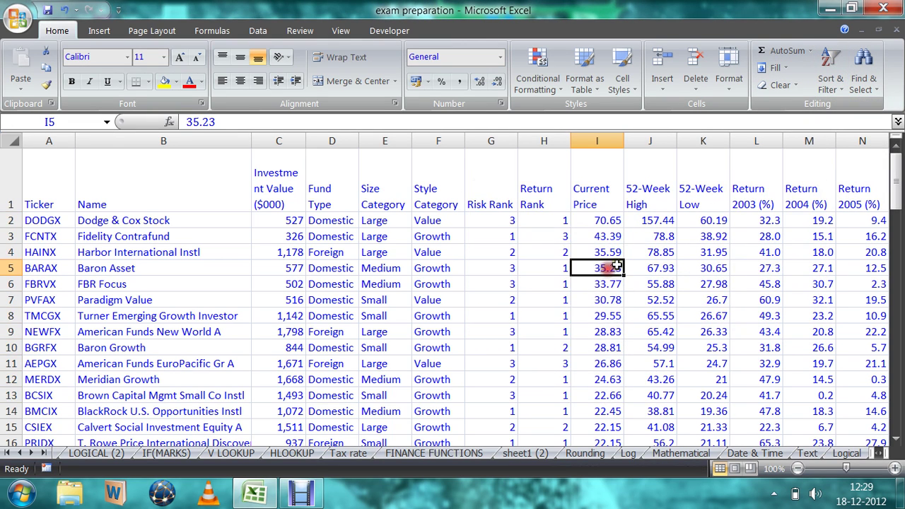
# Sort by Current Price smallest to largest (ACIOX at 3.63 first), then review Fund Type, Size and Style cells
pyautogui.click(831, 81)
pyautogui.click(834, 109)
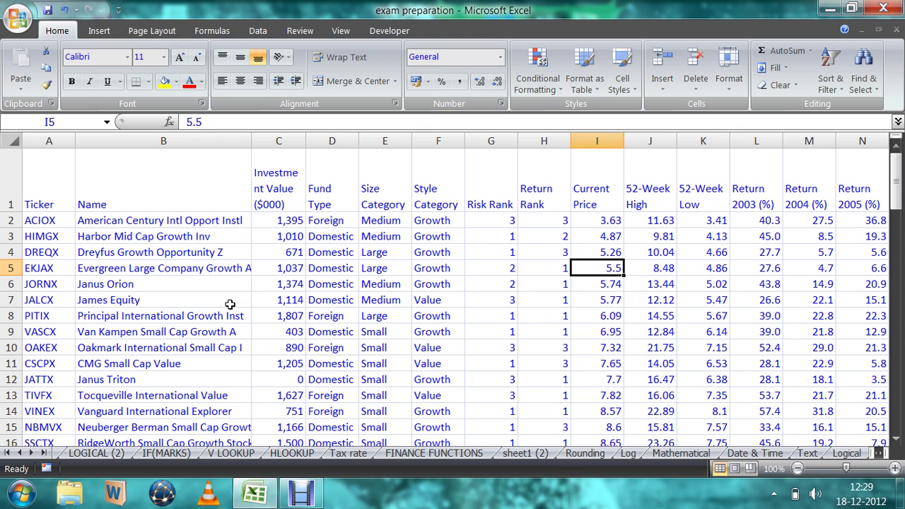
pyautogui.moveTo(317, 225); pyautogui.dragTo(318, 351)
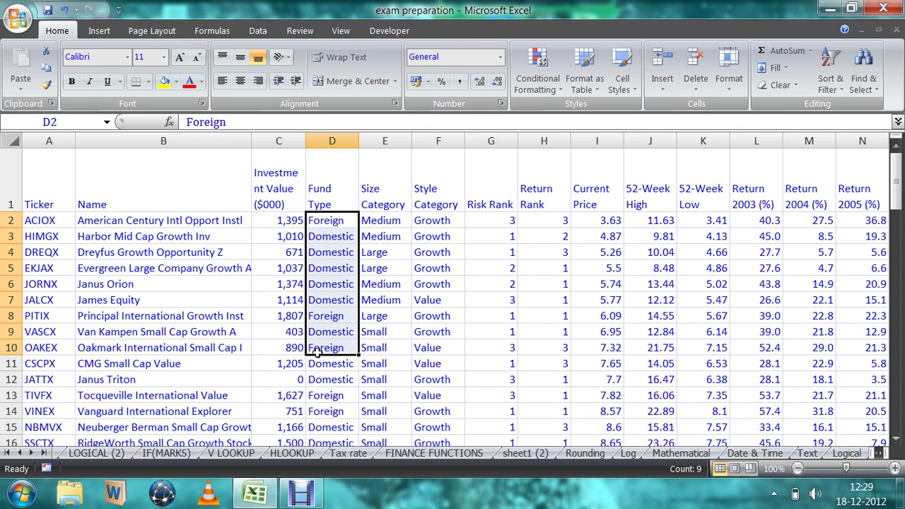
pyautogui.moveTo(389, 216); pyautogui.dragTo(390, 260)
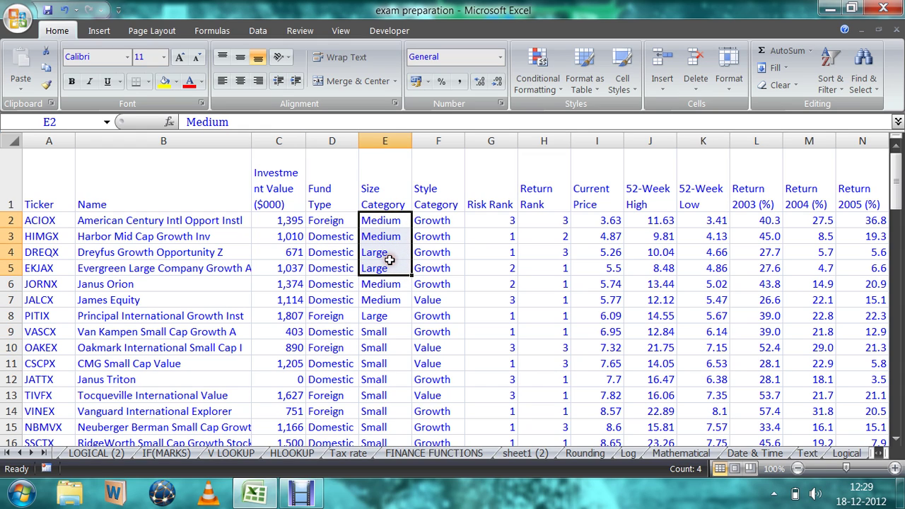
pyautogui.moveTo(435, 221); pyautogui.dragTo(439, 274)
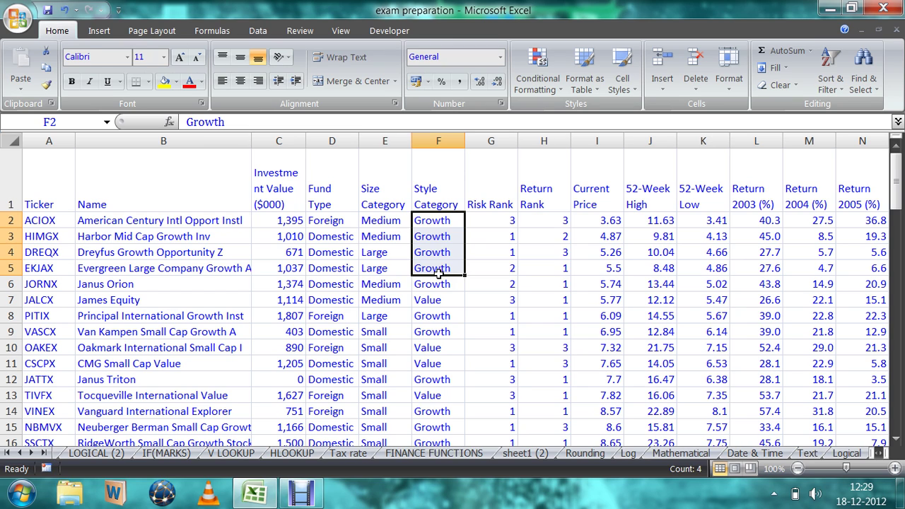
pyautogui.moveTo(345, 223); pyautogui.dragTo(340, 410)
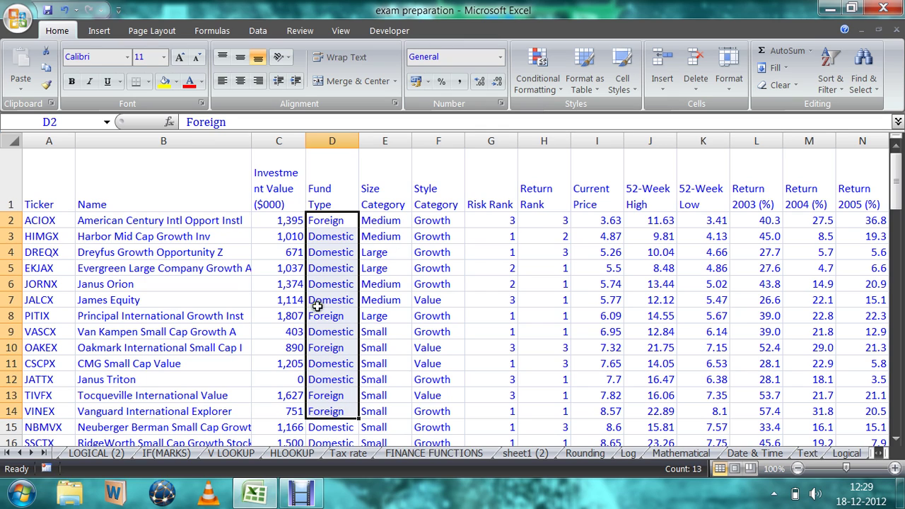
pyautogui.moveTo(380, 220); pyautogui.dragTo(381, 253)
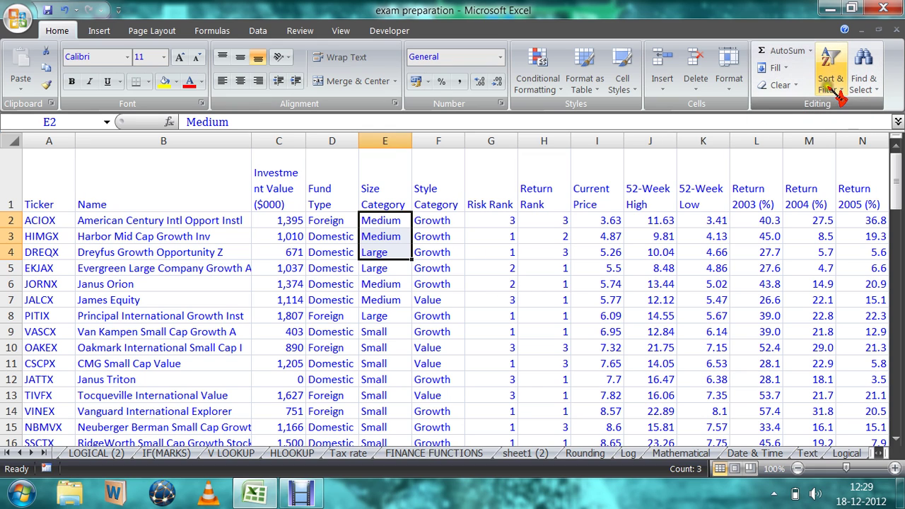
# Open the Custom Sort dialog from Fund Type cell D3, after cancelling a sort warning
pyautogui.click(830, 67)
pyautogui.click(853, 145)
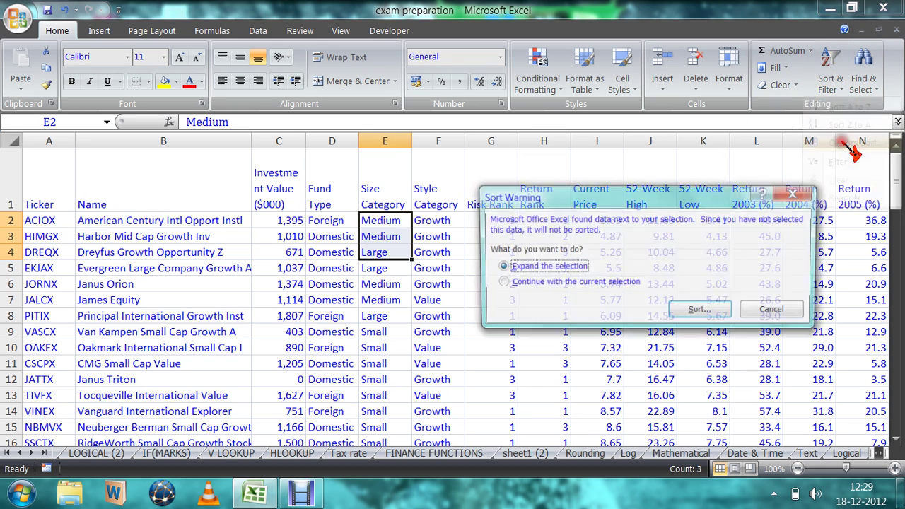
pyautogui.click(772, 316)
pyautogui.click(343, 236)
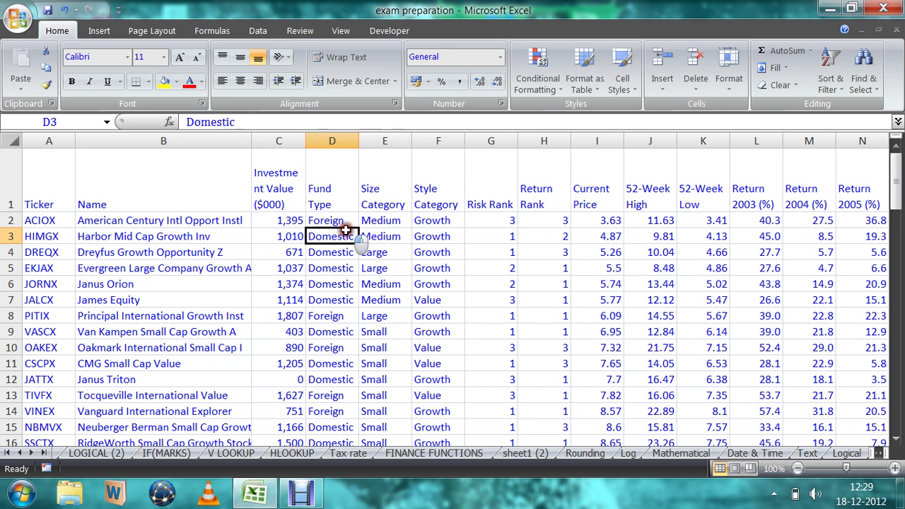
pyautogui.click(833, 85)
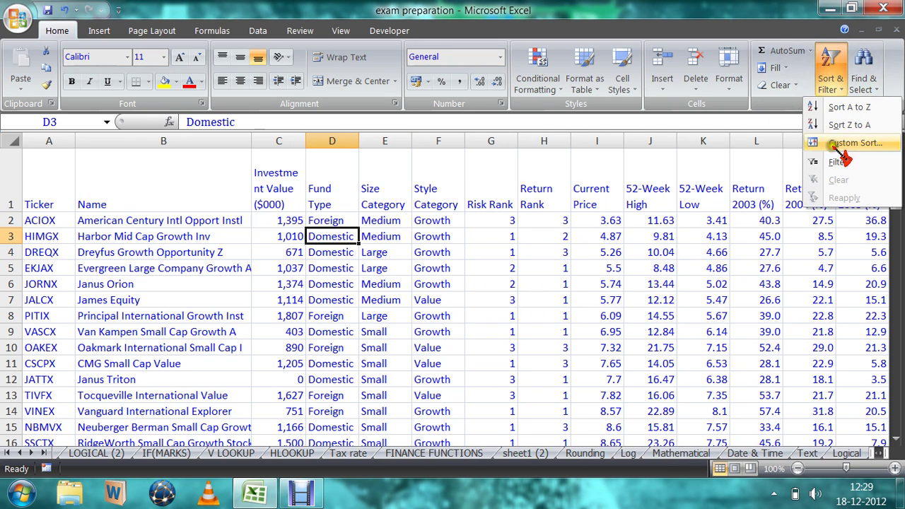
pyautogui.click(853, 143)
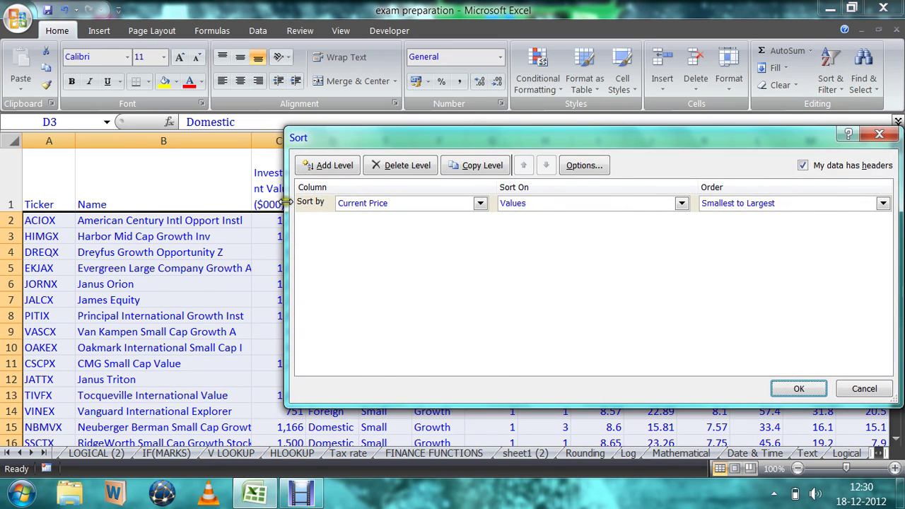
# Set the first sort level to Fund Type, sorting on cell values
pyautogui.moveTo(285, 203); pyautogui.dragTo(466, 205)
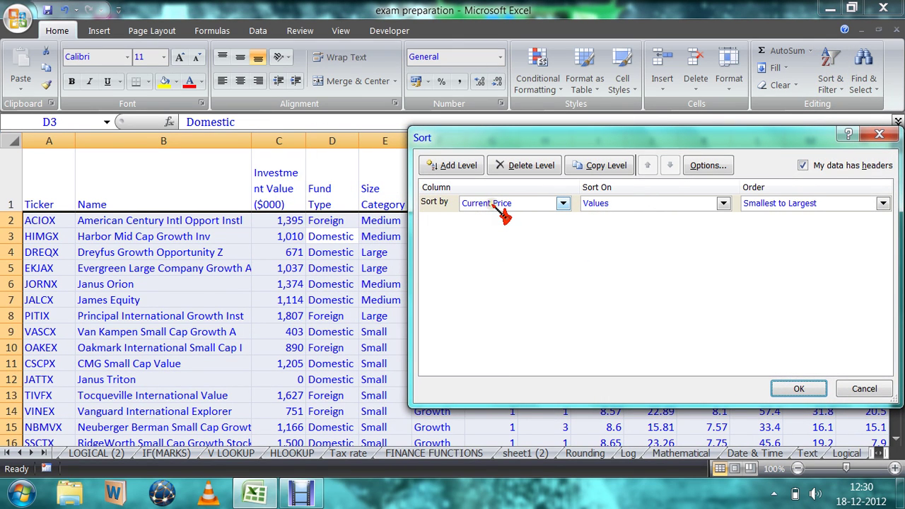
pyautogui.click(425, 205)
pyautogui.click(478, 204)
pyautogui.click(478, 206)
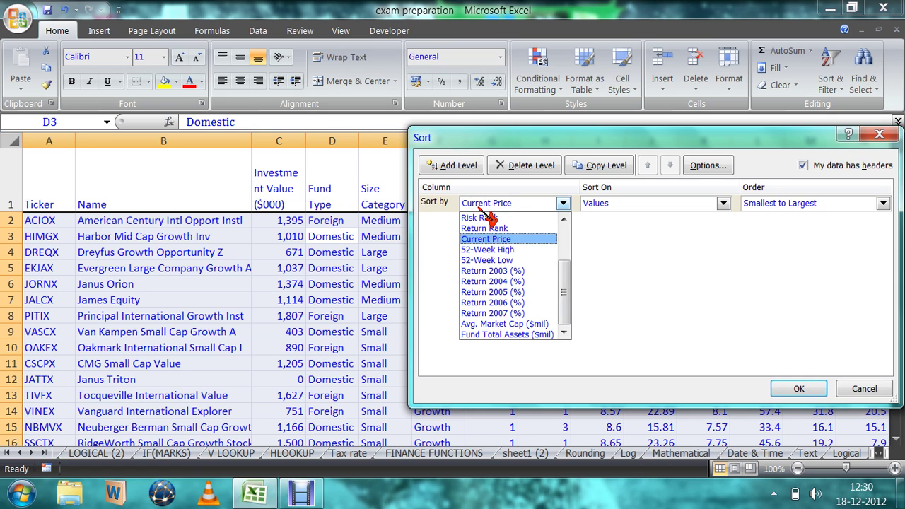
pyautogui.scroll(2, 570, 300)
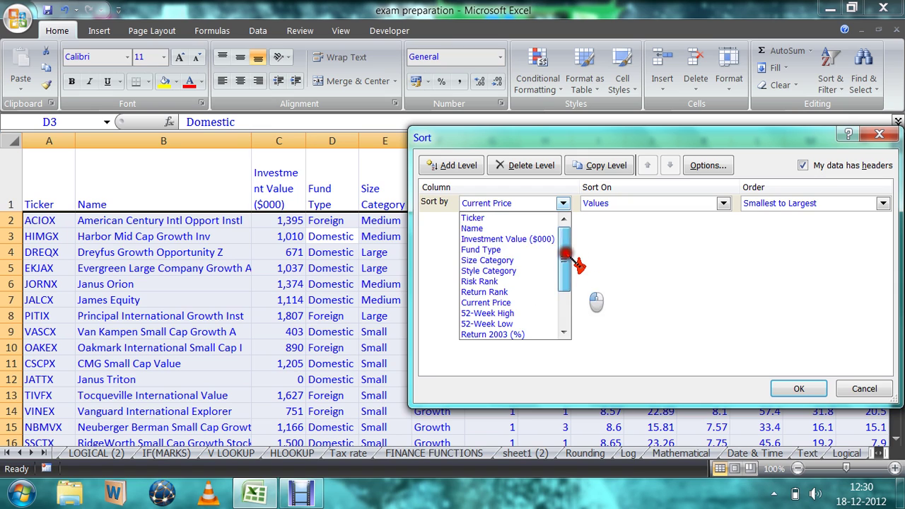
pyautogui.click(524, 250)
pyautogui.click(612, 204)
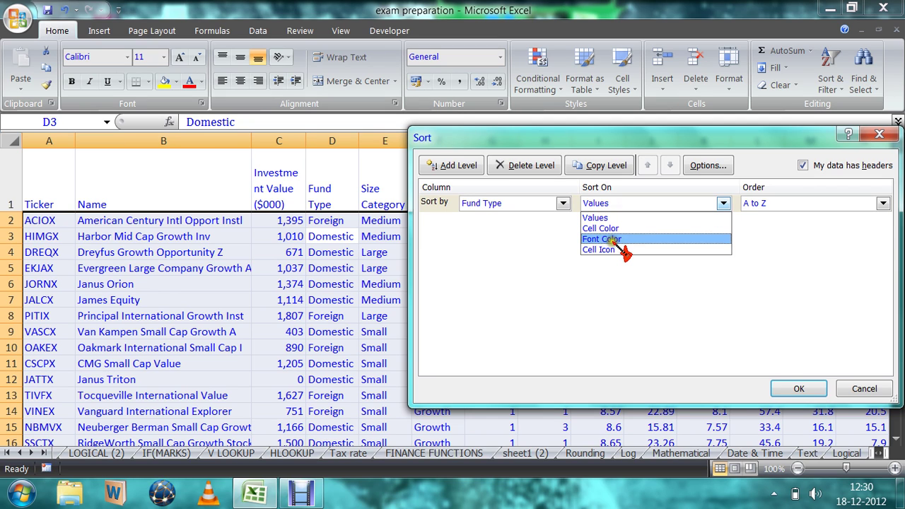
pyautogui.click(610, 219)
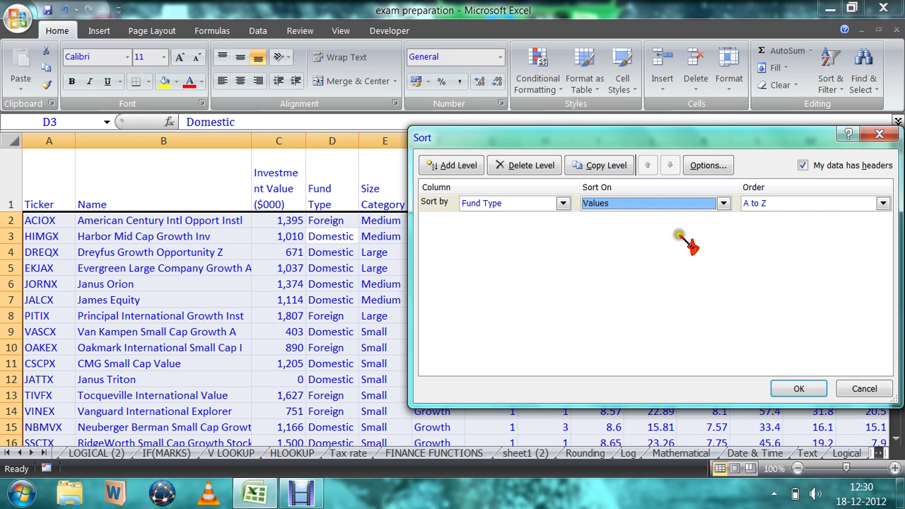
# Choose Custom List as the order for the Fund Type level
pyautogui.click(804, 203)
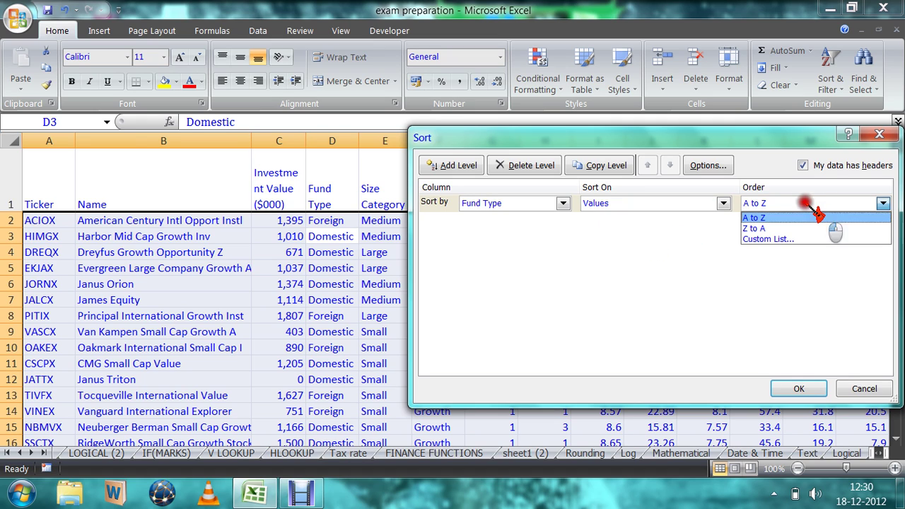
pyautogui.click(796, 247)
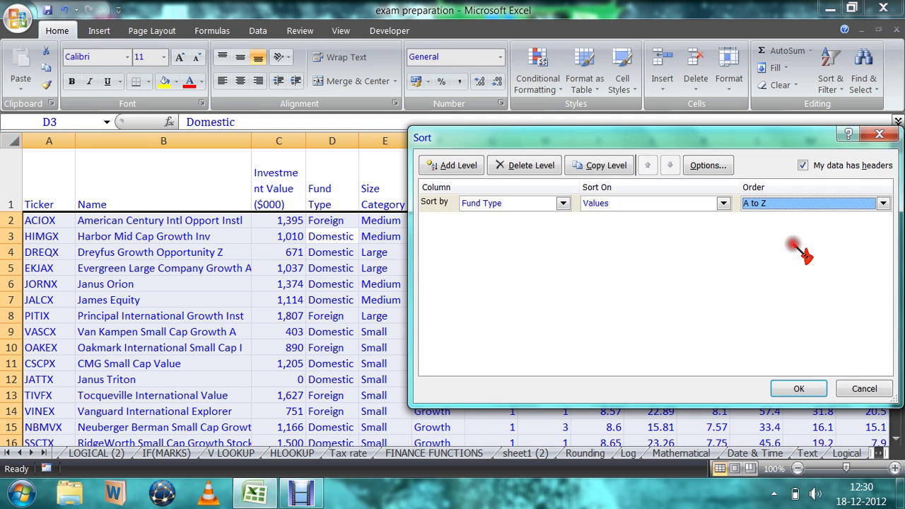
pyautogui.click(820, 205)
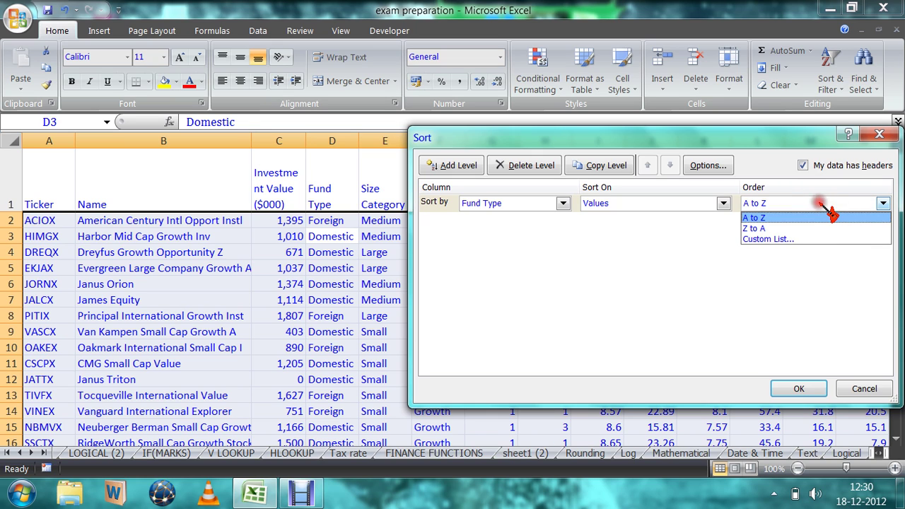
pyautogui.click(810, 246)
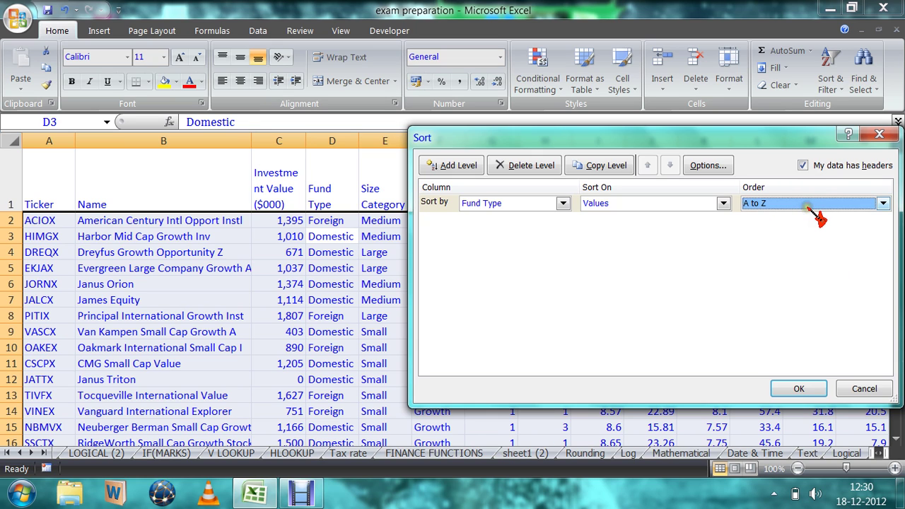
pyautogui.click(812, 205)
pyautogui.click(776, 239)
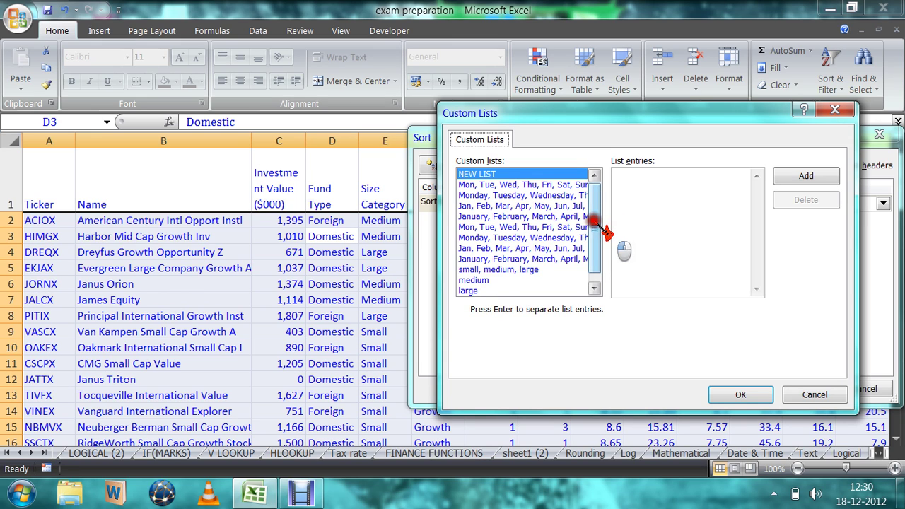
# Add the custom list 'domestic, foreign' and apply it as the Fund Type order
pyautogui.scroll(-1, 596, 238)
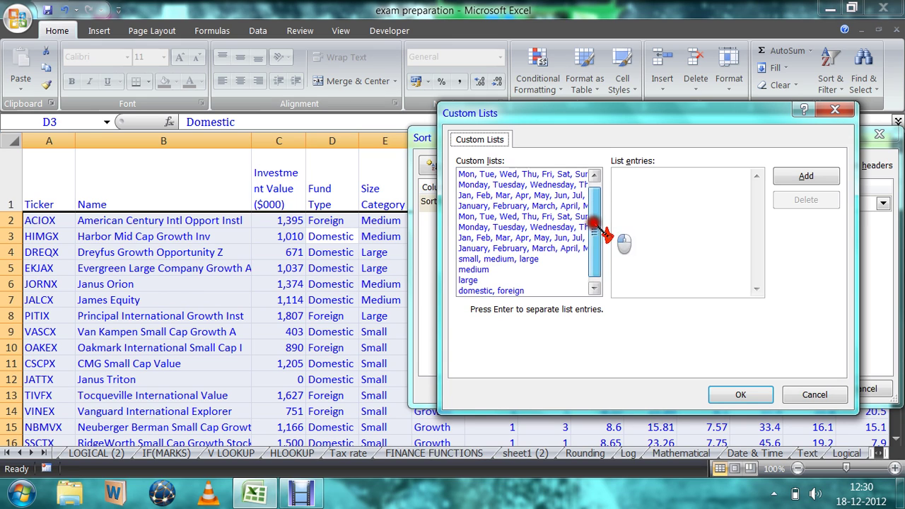
pyautogui.click(510, 291)
pyautogui.click(813, 185)
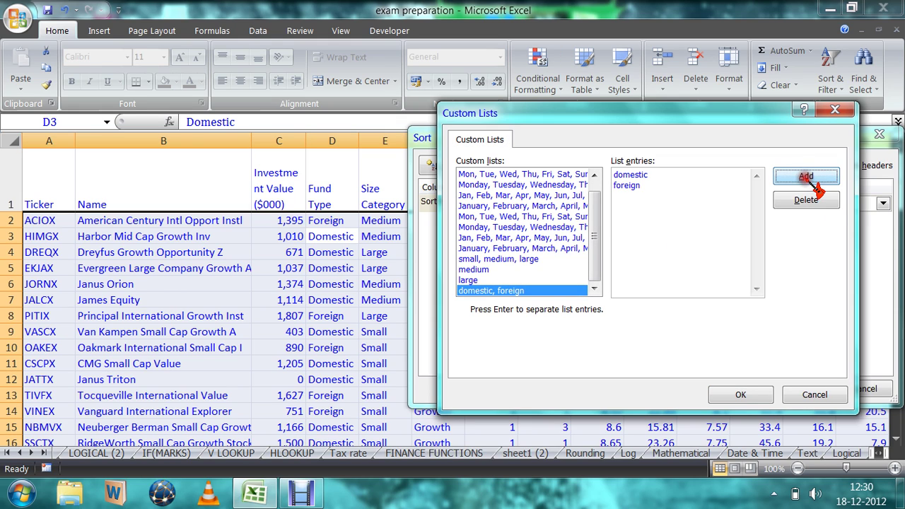
pyautogui.click(743, 394)
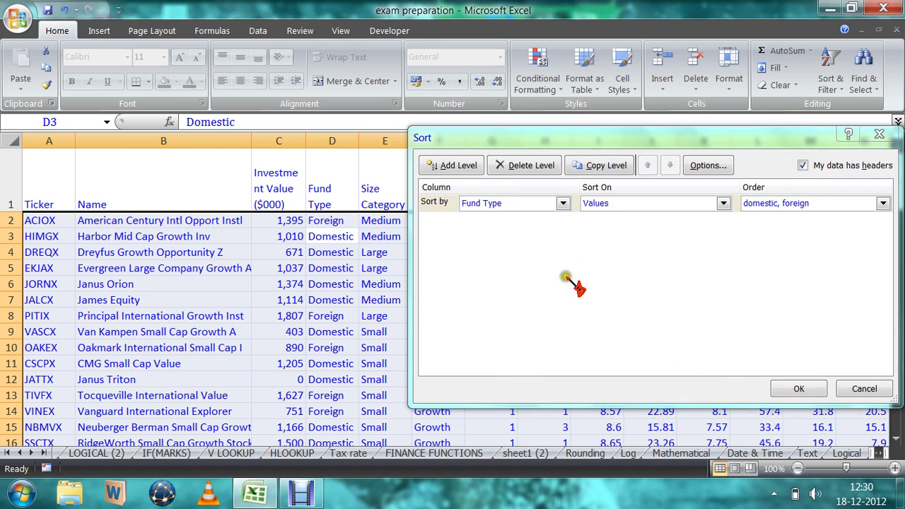
# Add a second sort level on Size Category
pyautogui.click(458, 167)
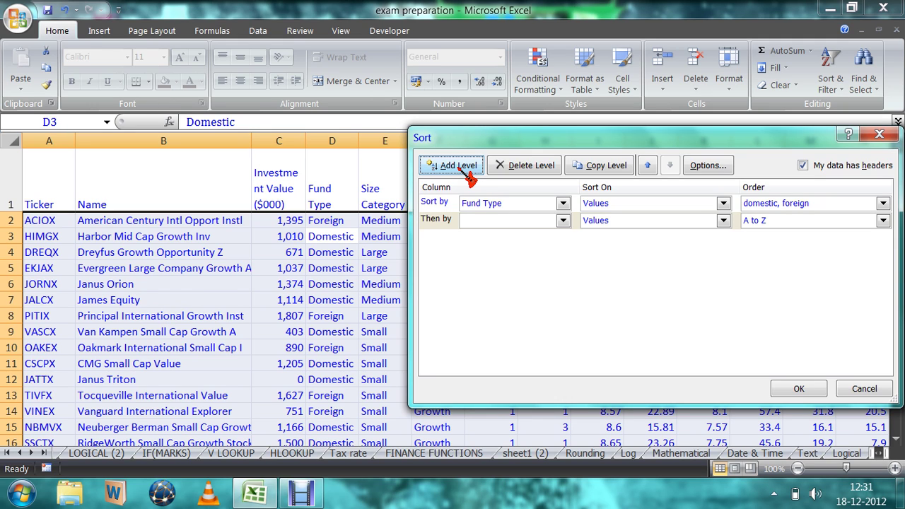
pyautogui.click(521, 222)
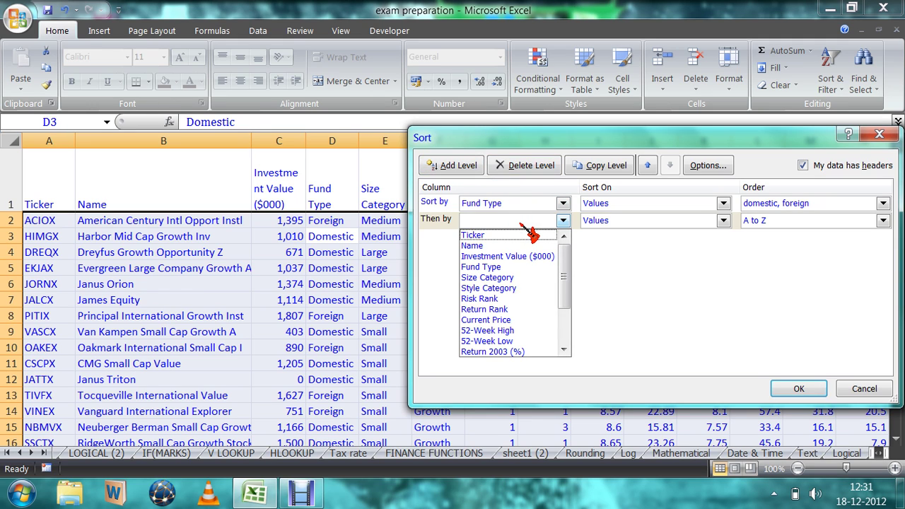
pyautogui.click(523, 278)
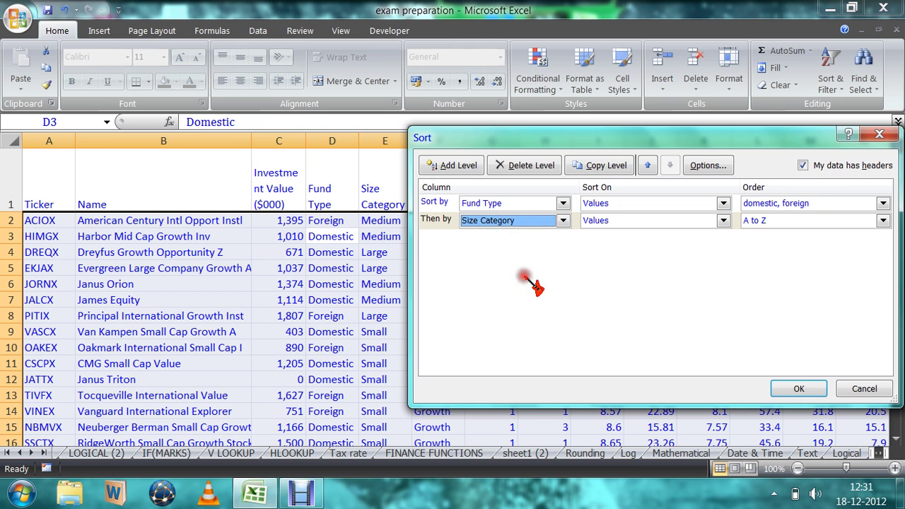
# Order the Size Category level by the custom list 'small, medium, large'
pyautogui.click(760, 222)
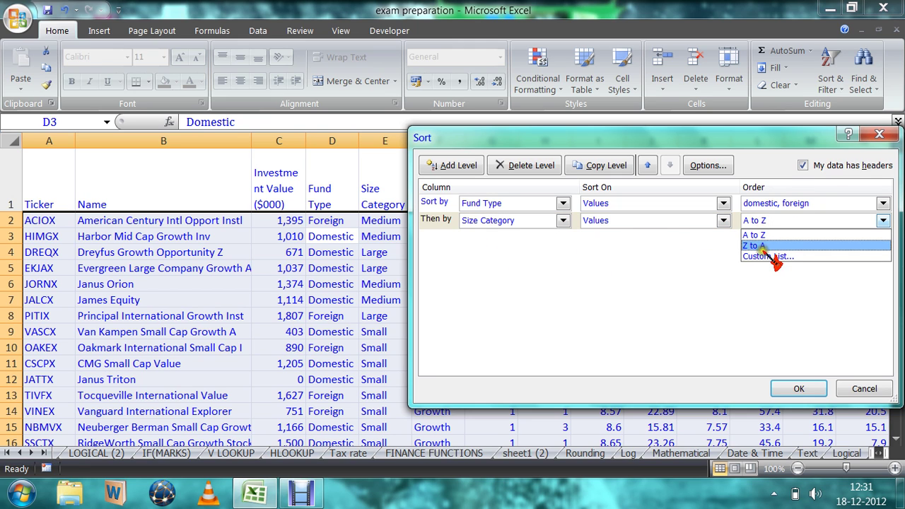
pyautogui.click(764, 257)
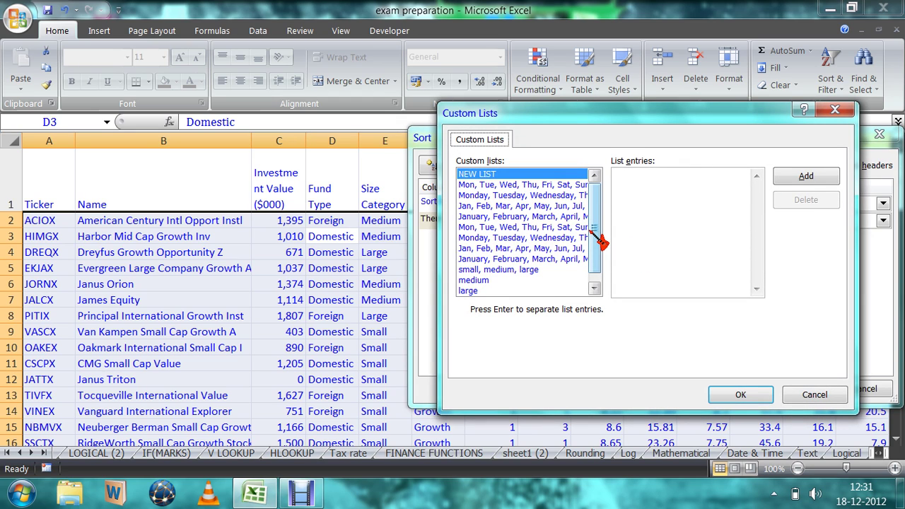
pyautogui.moveTo(594, 228); pyautogui.dragTo(586, 261)
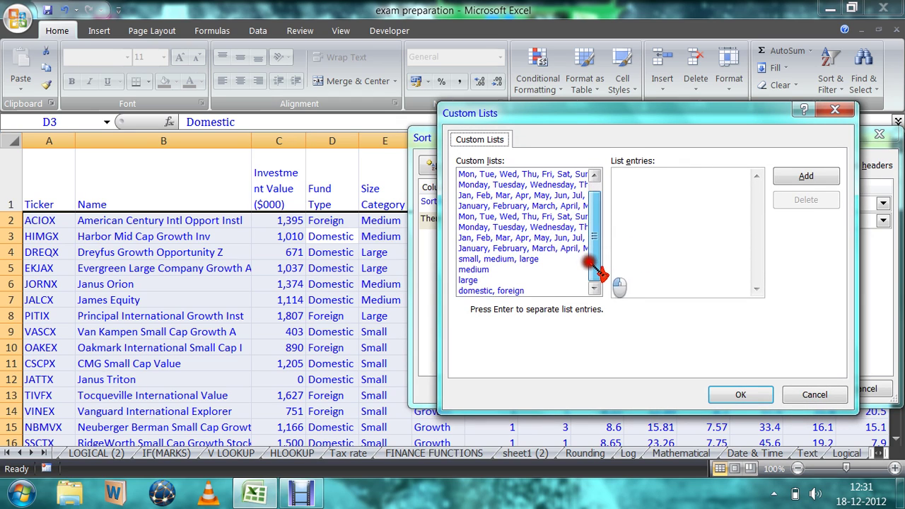
pyautogui.click(514, 261)
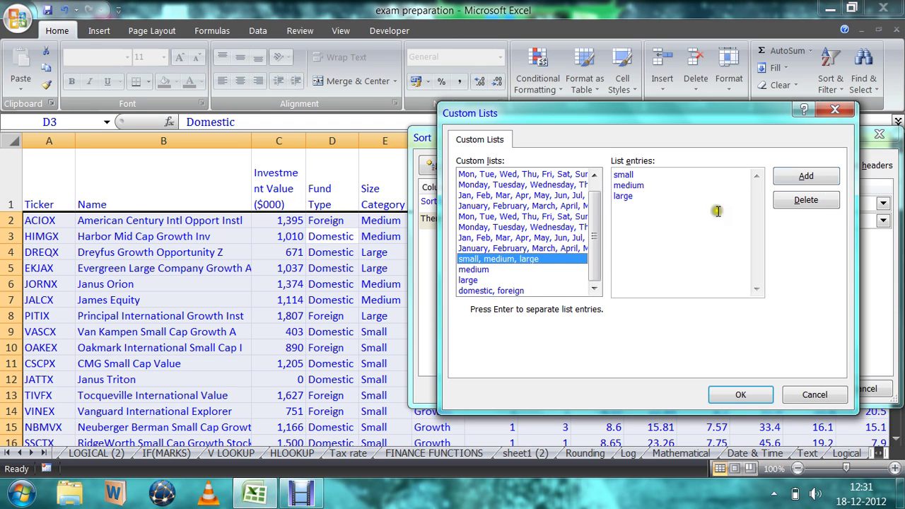
pyautogui.click(806, 178)
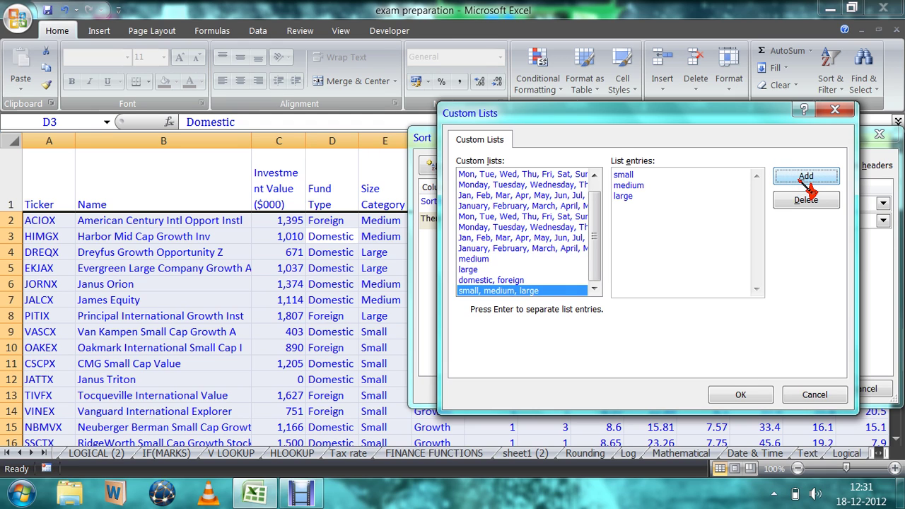
pyautogui.click(742, 396)
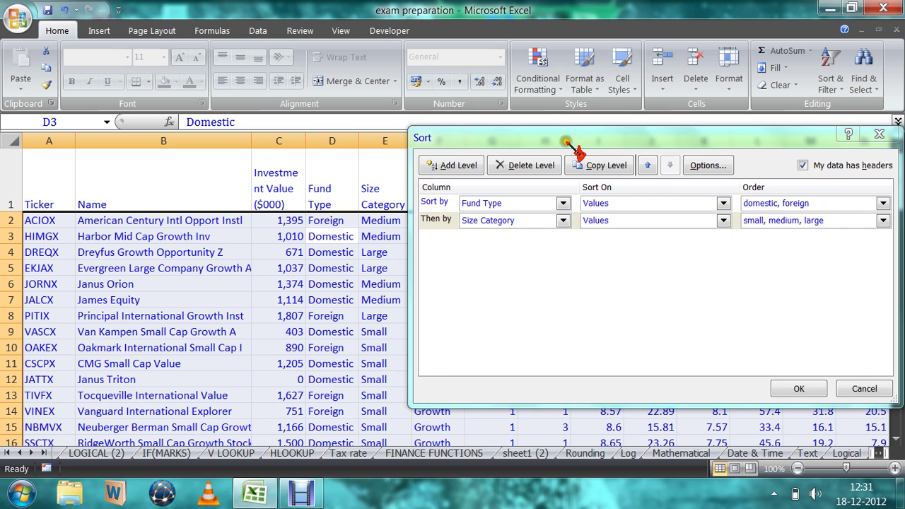
# Add a third sort level using the Style Category column
pyautogui.moveTo(566, 141); pyautogui.dragTo(656, 151)
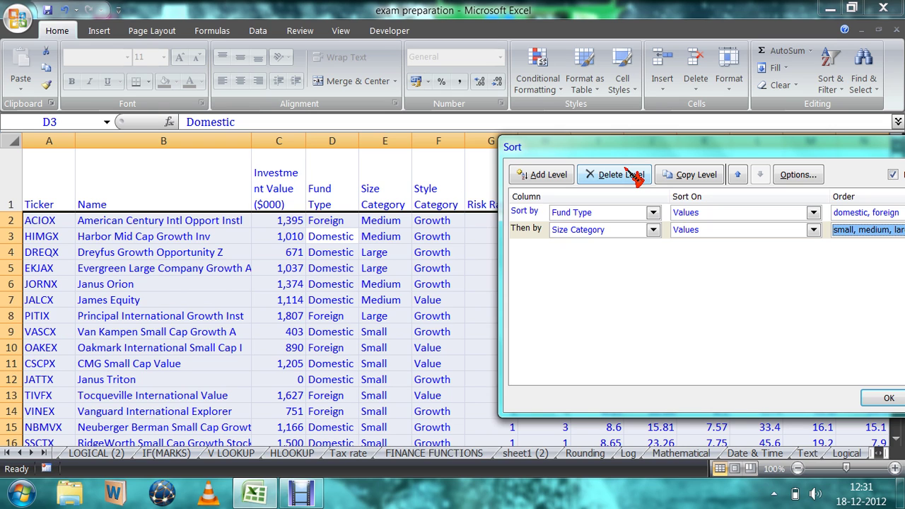
pyautogui.moveTo(636, 149); pyautogui.dragTo(562, 132)
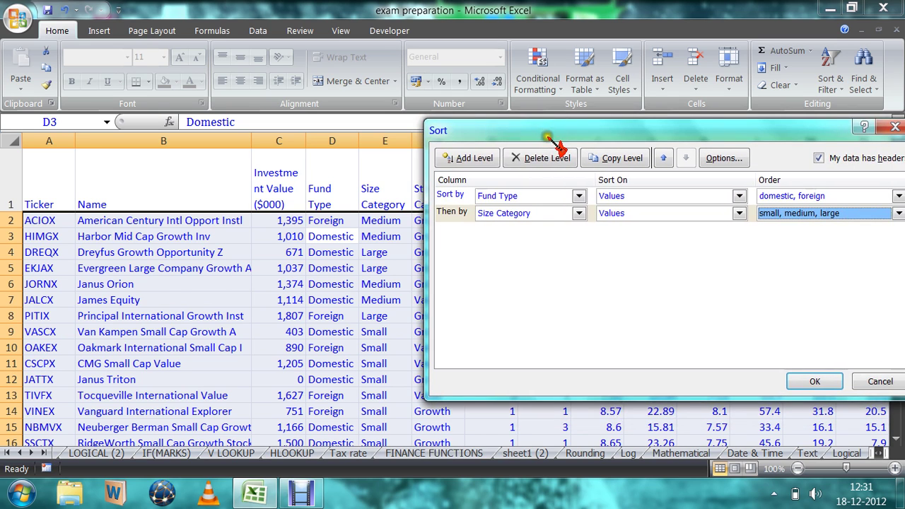
pyautogui.click(493, 164)
pyautogui.click(549, 231)
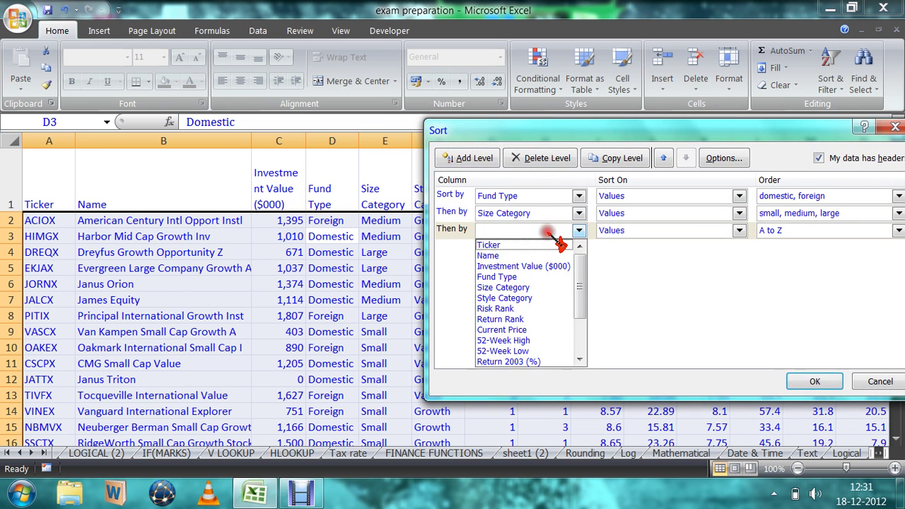
pyautogui.click(534, 298)
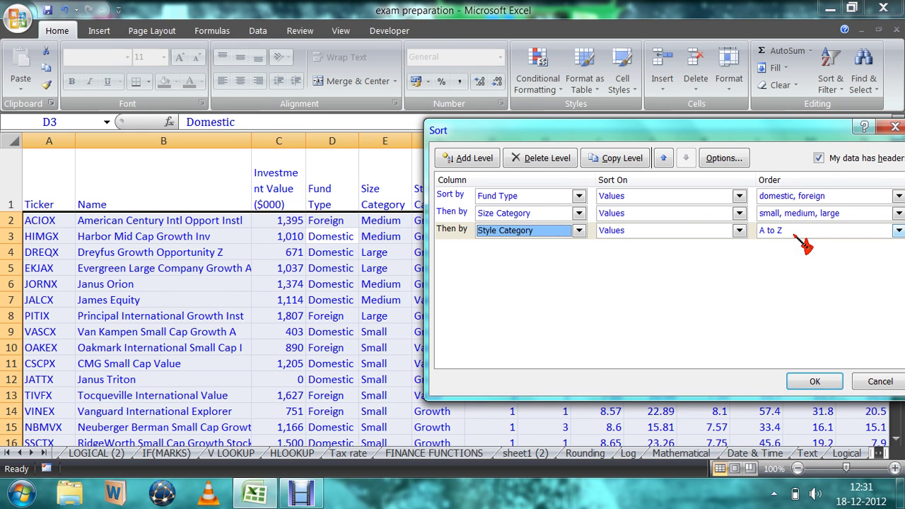
# Set the Style Category order to Z to A and apply the three-level sort
pyautogui.moveTo(772, 129); pyautogui.dragTo(697, 112)
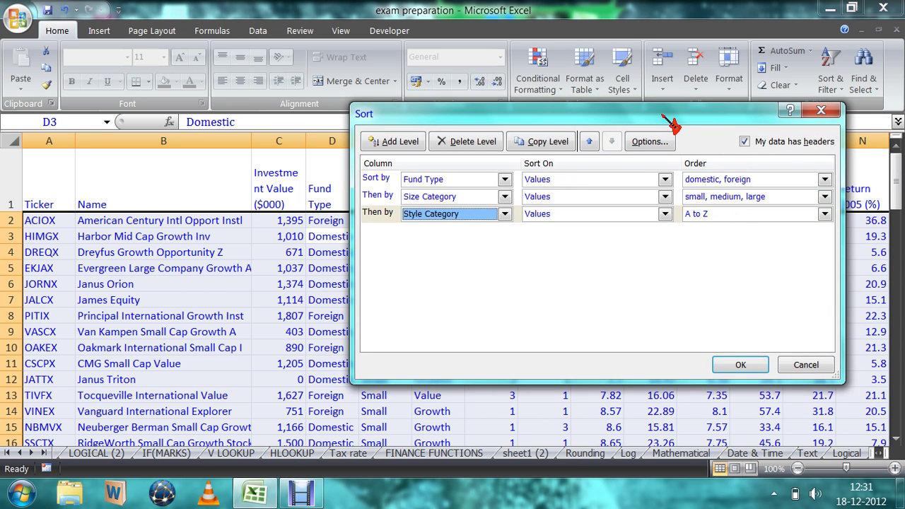
pyautogui.click(769, 215)
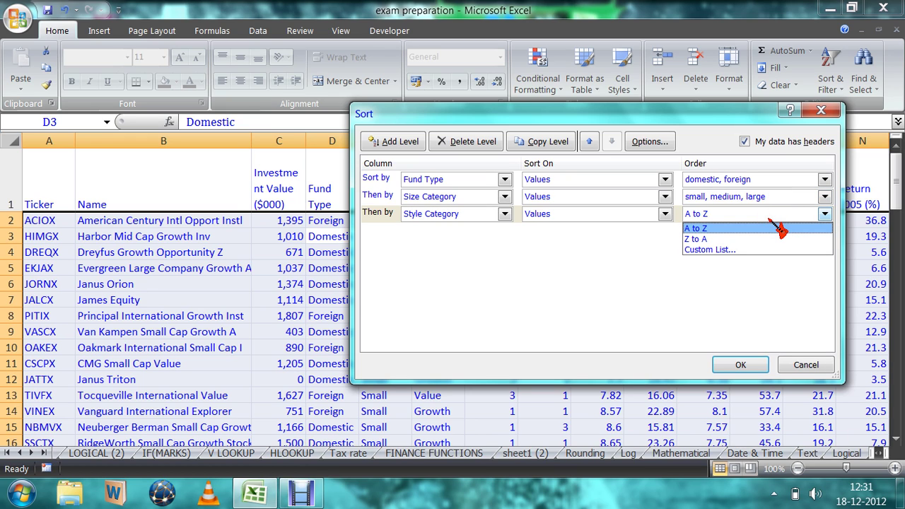
pyautogui.click(777, 239)
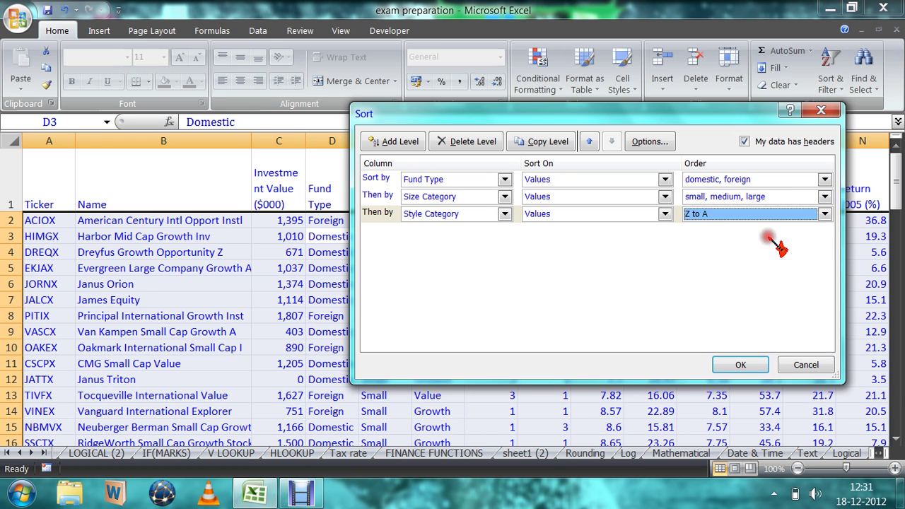
pyautogui.click(740, 365)
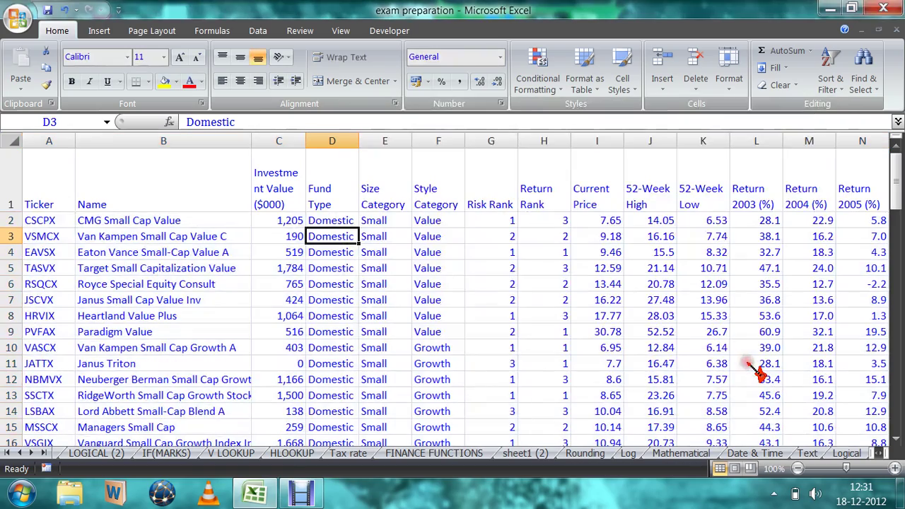
pyautogui.scroll(-8, 344, 267)
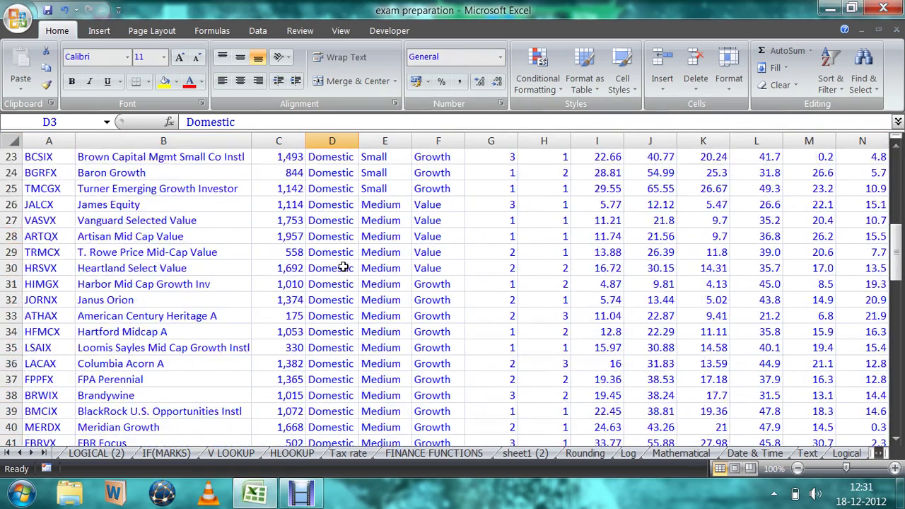
pyautogui.scroll(-12, 344, 267)
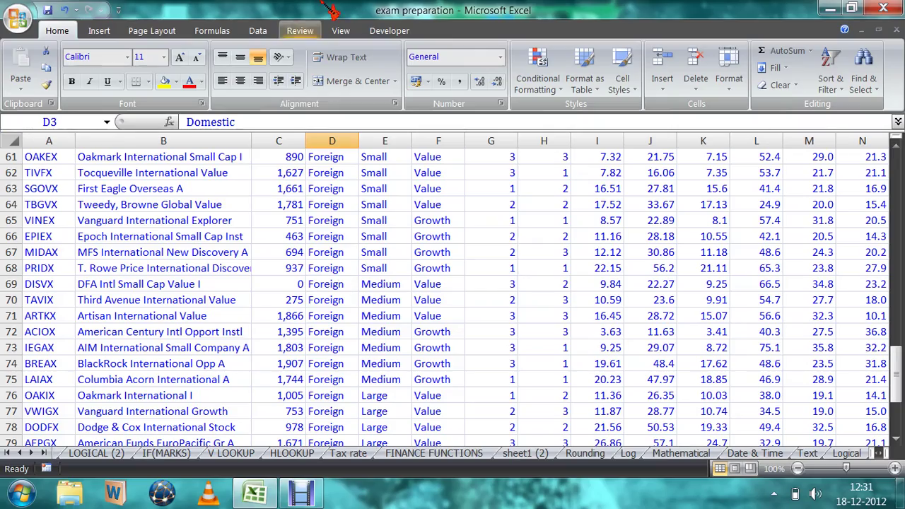
pyautogui.scroll(20, 327, 305)
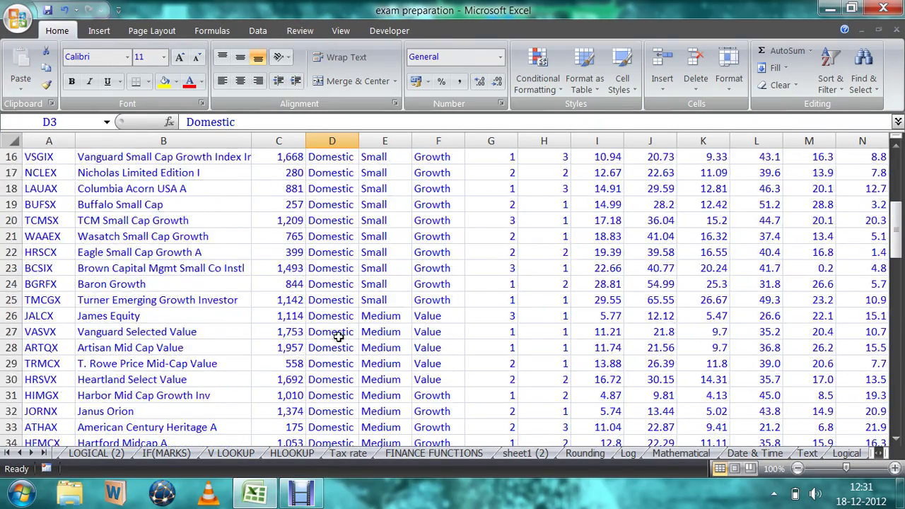
pyautogui.moveTo(386, 236); pyautogui.dragTo(378, 435)
pyautogui.scroll(-5, 378, 435)
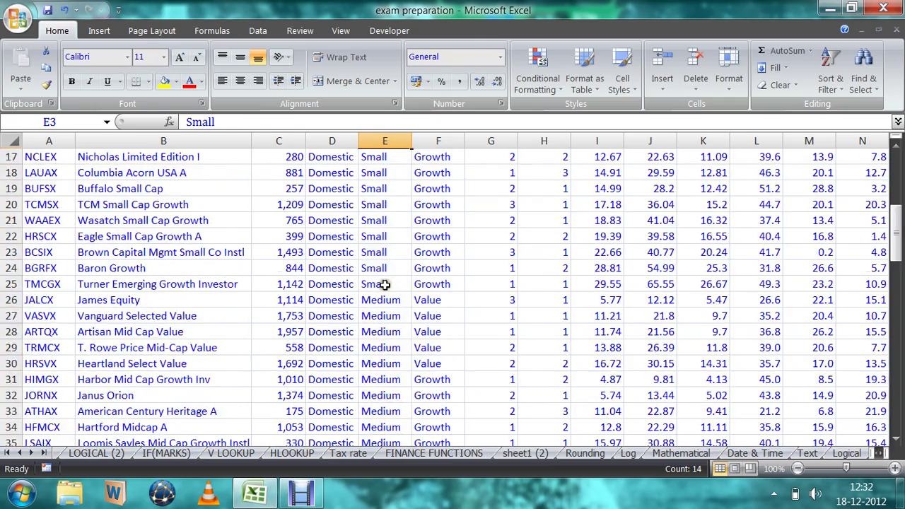
pyautogui.scroll(-11, 384, 284)
pyautogui.scroll(7, 383, 299)
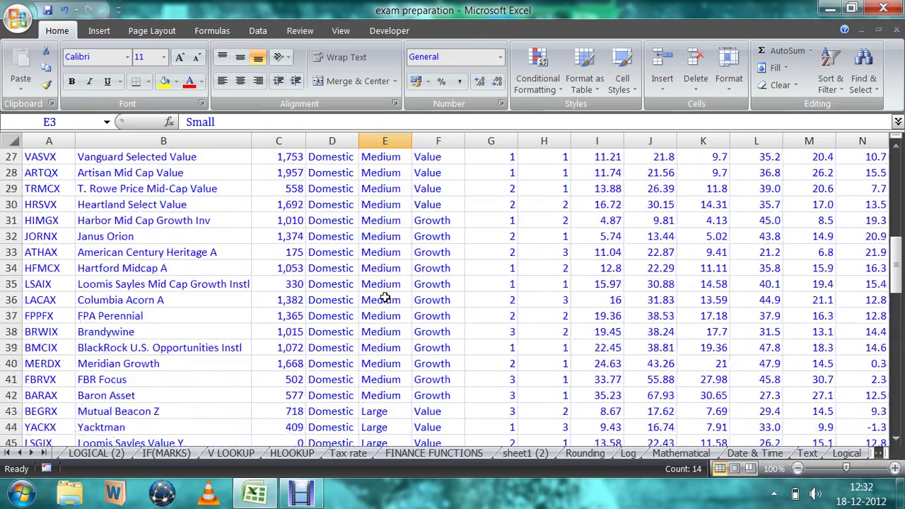
pyautogui.scroll(9, 384, 299)
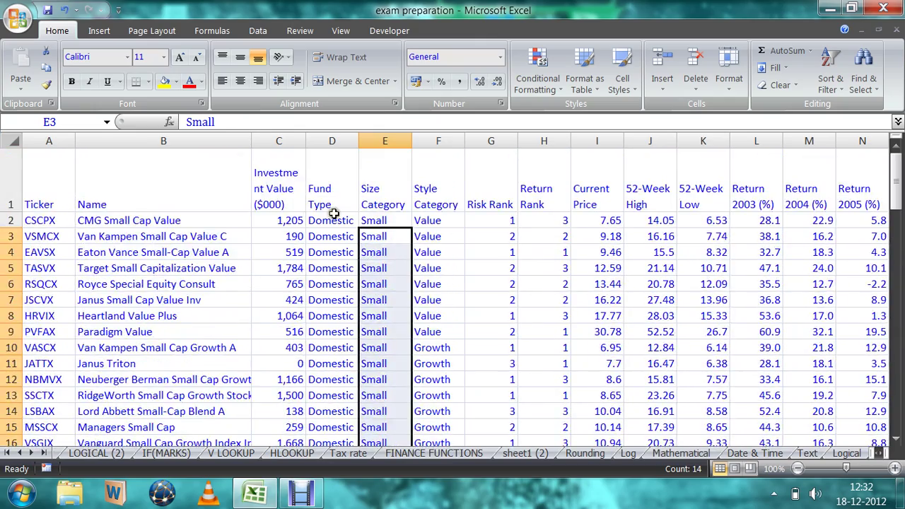
pyautogui.moveTo(433, 220); pyautogui.dragTo(431, 329)
pyautogui.scroll(-2, 432, 331)
pyautogui.moveTo(433, 206); pyautogui.dragTo(430, 397)
pyautogui.scroll(1, 493, 342)
pyautogui.scroll(1, 494, 341)
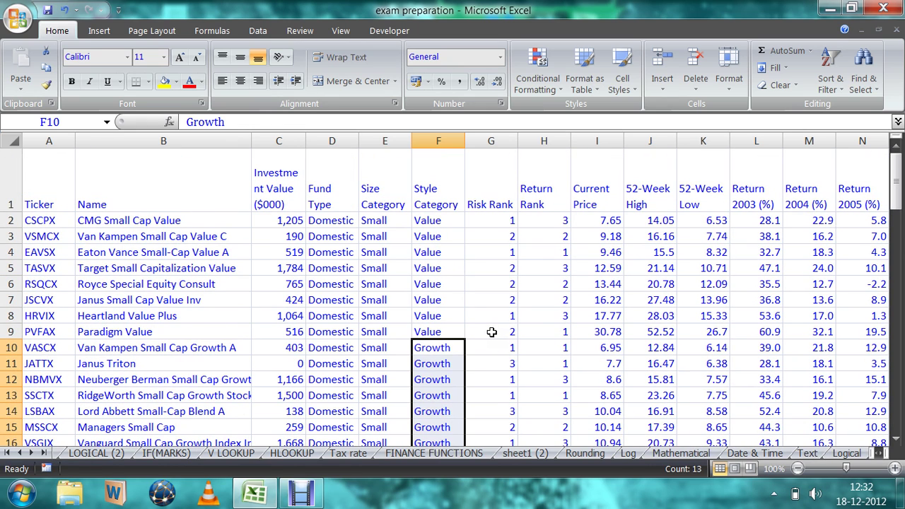
pyautogui.click(339, 337)
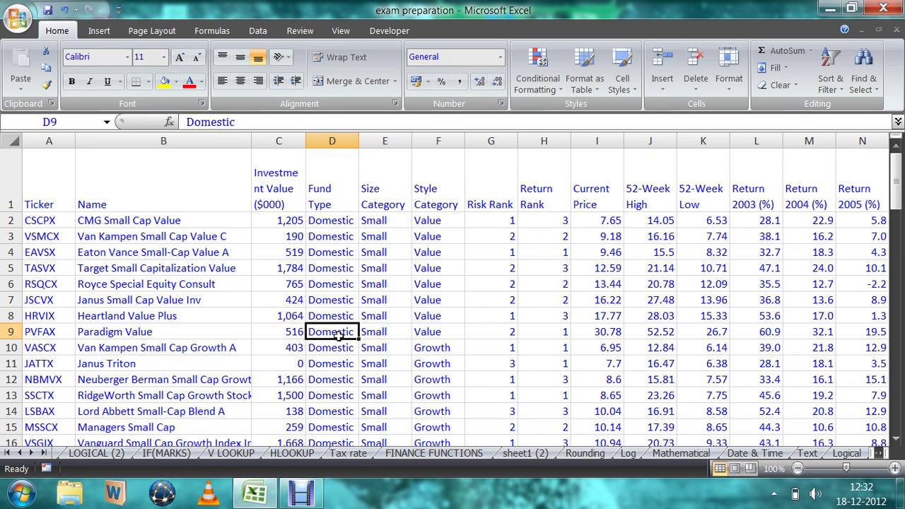